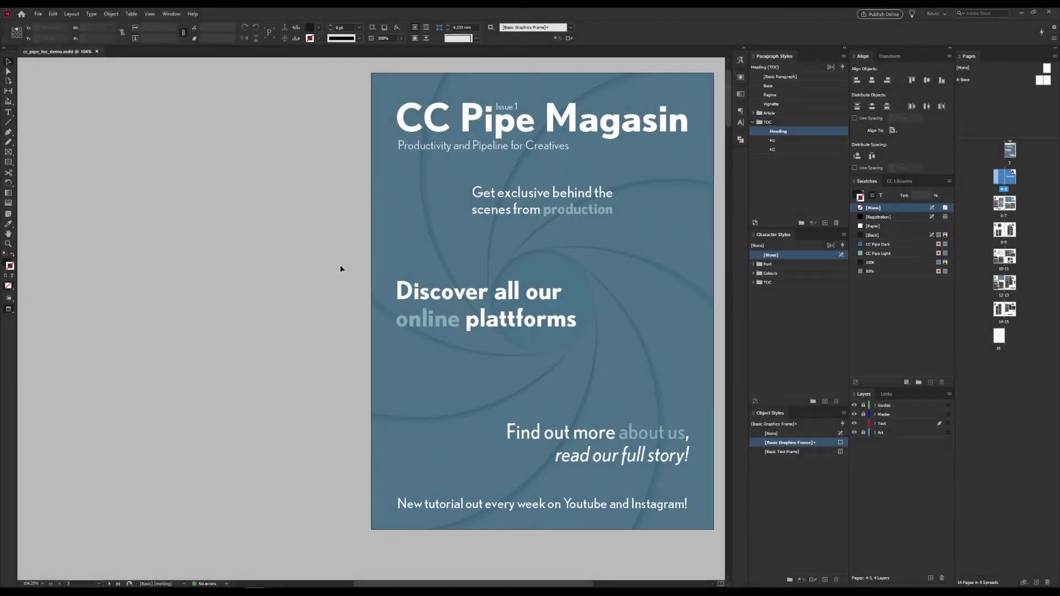
Expand the Article and Headings paragraph style groups and the TOC character style group
{"action": "left_click_drag", "start_coordinate": [295, 256], "coordinate": [293, 254]}
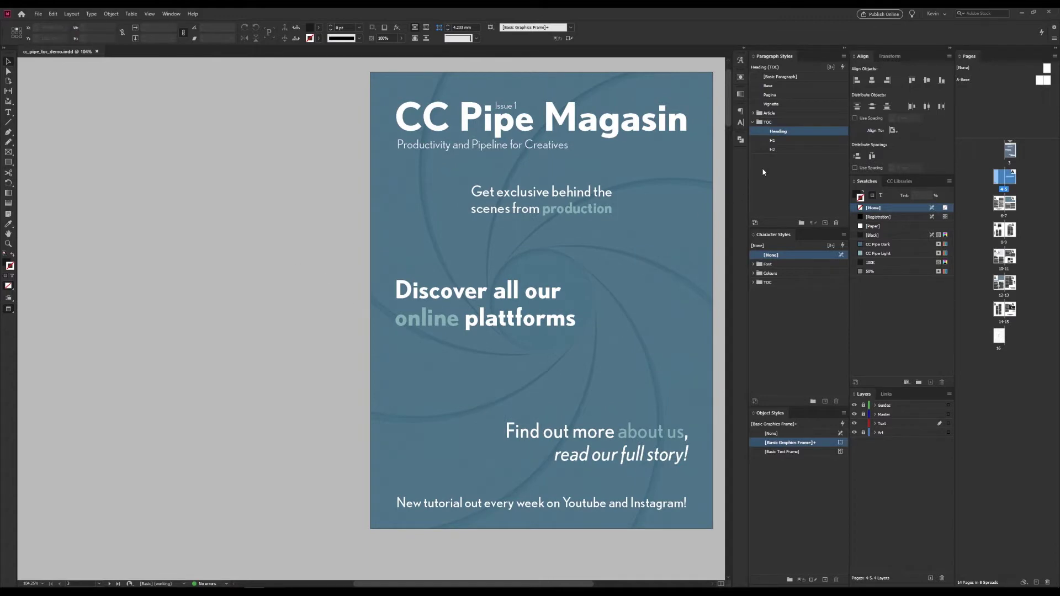
{"action": "left_click", "coordinate": [754, 113]}
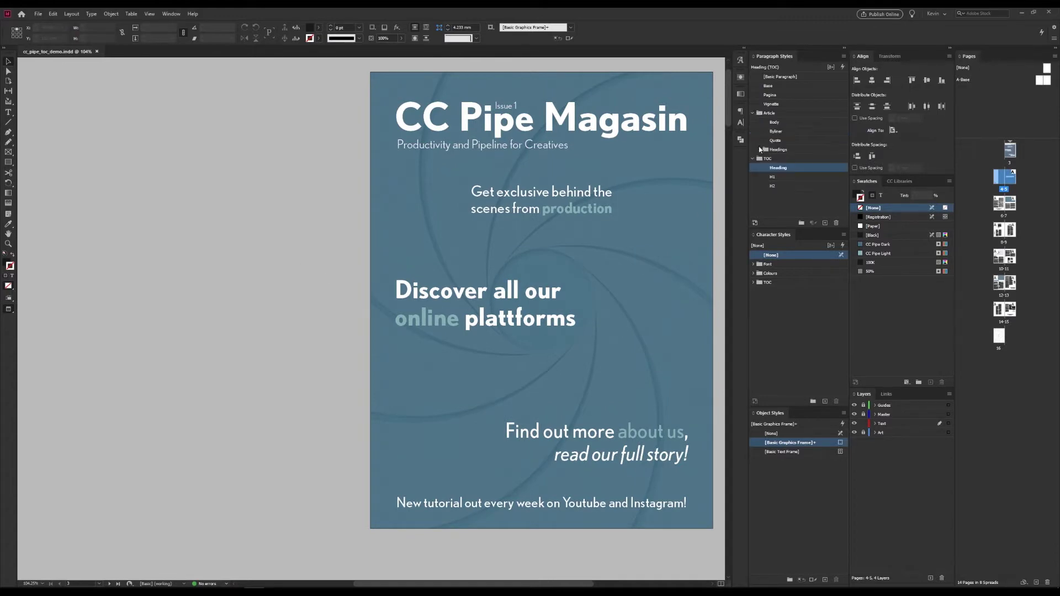
{"action": "left_click", "coordinate": [758, 150]}
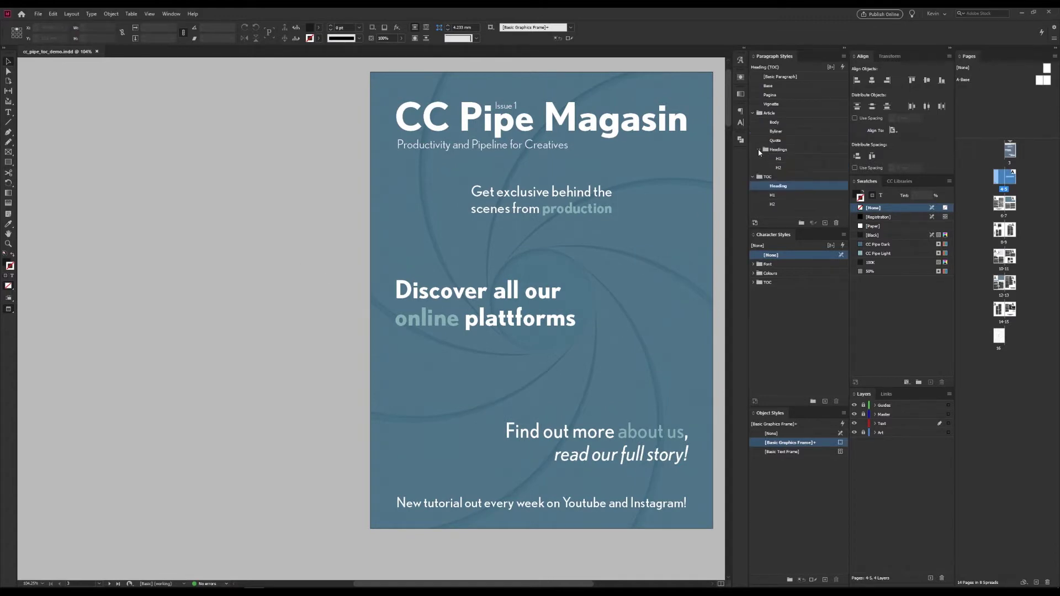
{"action": "left_click", "coordinate": [753, 282]}
Scroll through the article spreads on pages 4–16
{"action": "scroll", "coordinate": [444, 230], "scroll_direction": "down", "scroll_amount": 10}
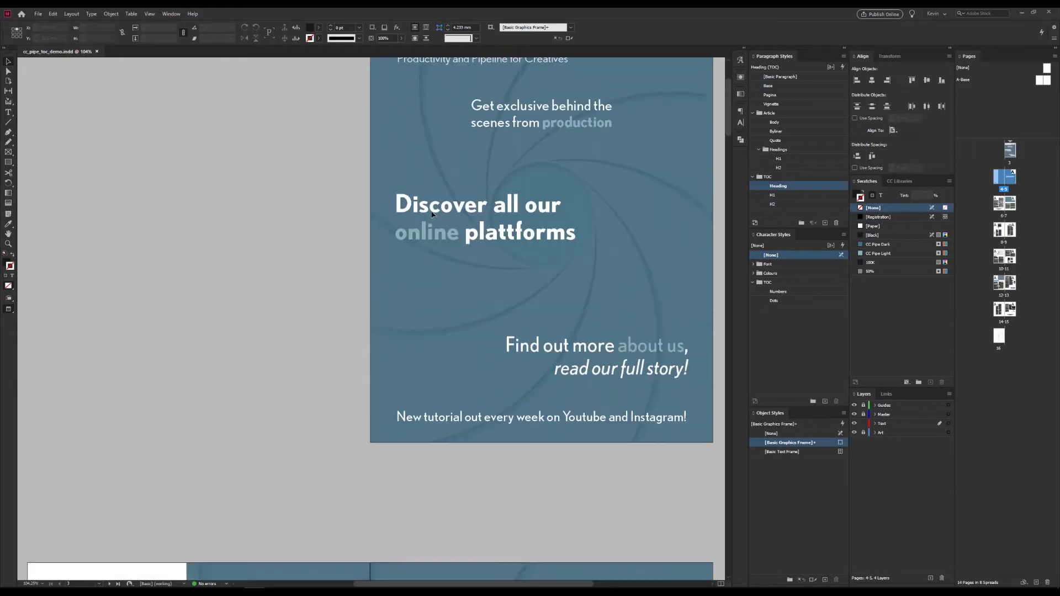
{"action": "scroll", "coordinate": [442, 228], "scroll_direction": "down", "scroll_amount": 10}
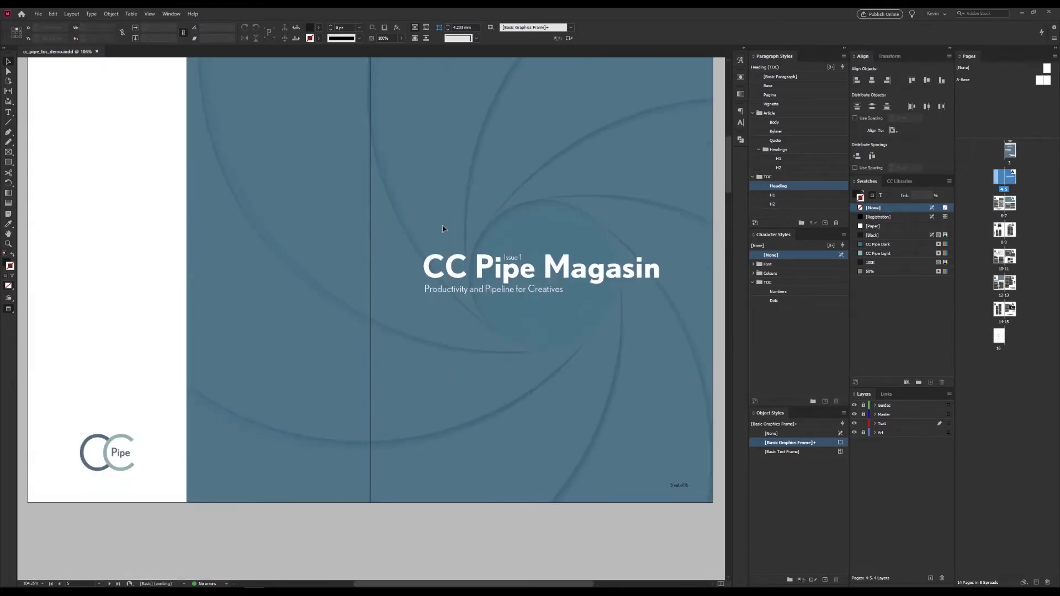
{"action": "scroll", "coordinate": [443, 228], "scroll_direction": "down", "scroll_amount": 15}
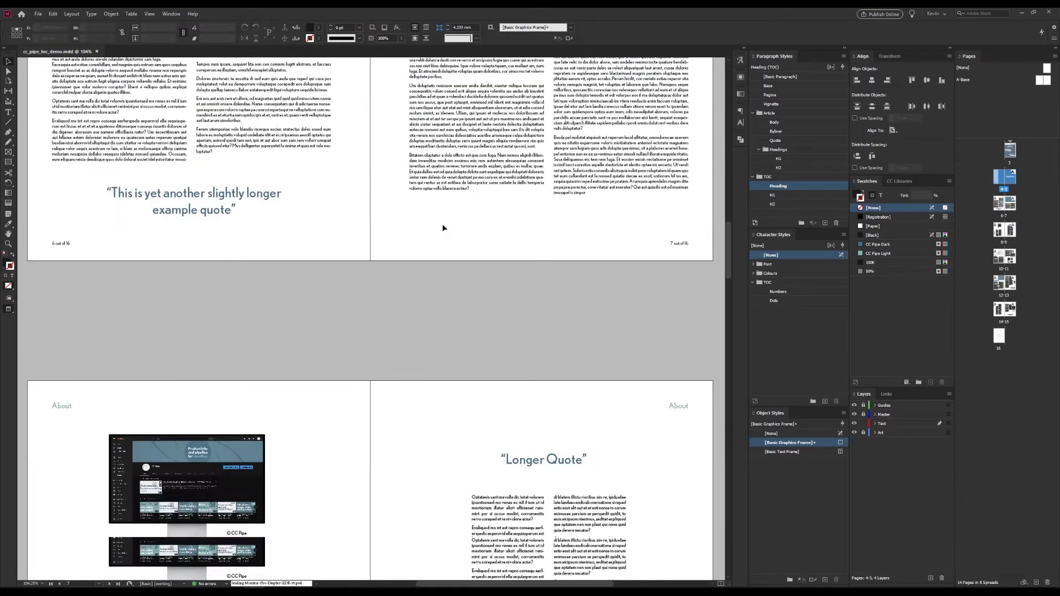
{"action": "scroll", "coordinate": [444, 228], "scroll_direction": "down", "scroll_amount": 12}
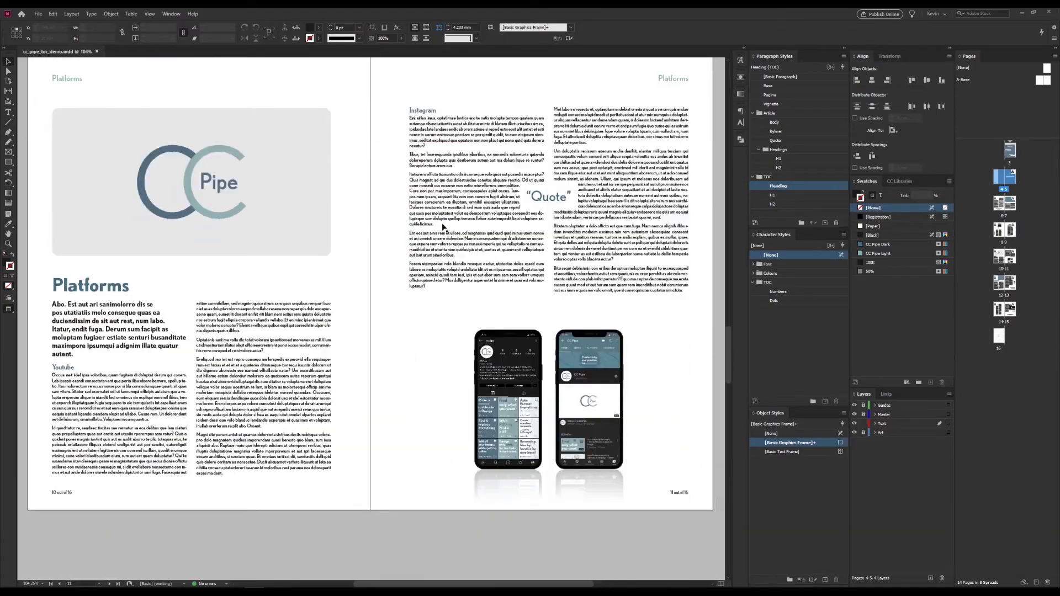
{"action": "scroll", "coordinate": [441, 225], "scroll_direction": "down", "scroll_amount": 18}
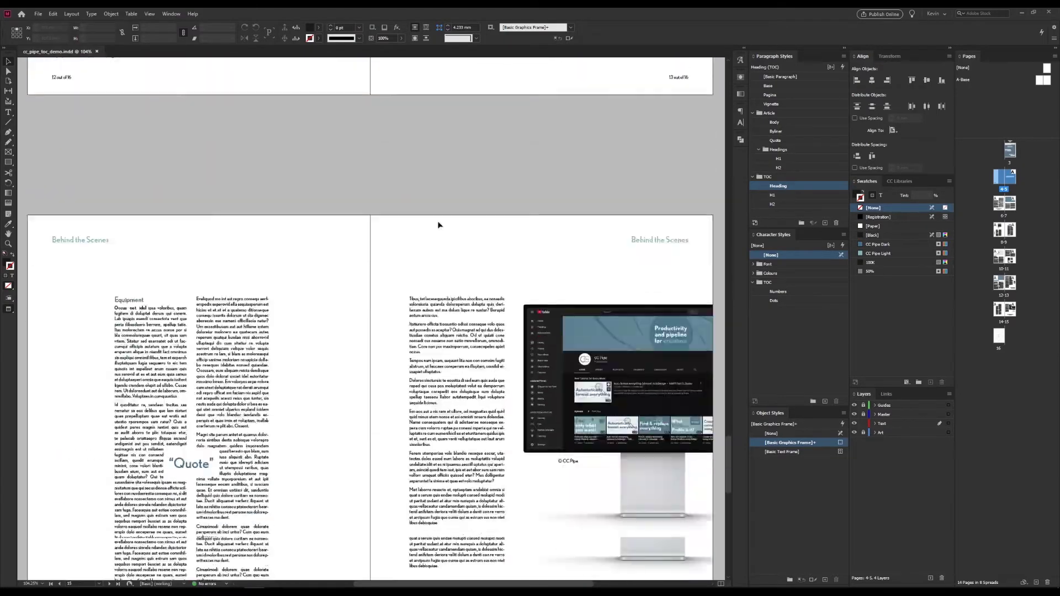
{"action": "scroll", "coordinate": [436, 223], "scroll_direction": "up", "scroll_amount": 3}
{"action": "scroll", "coordinate": [434, 221], "scroll_direction": "up", "scroll_amount": 20}
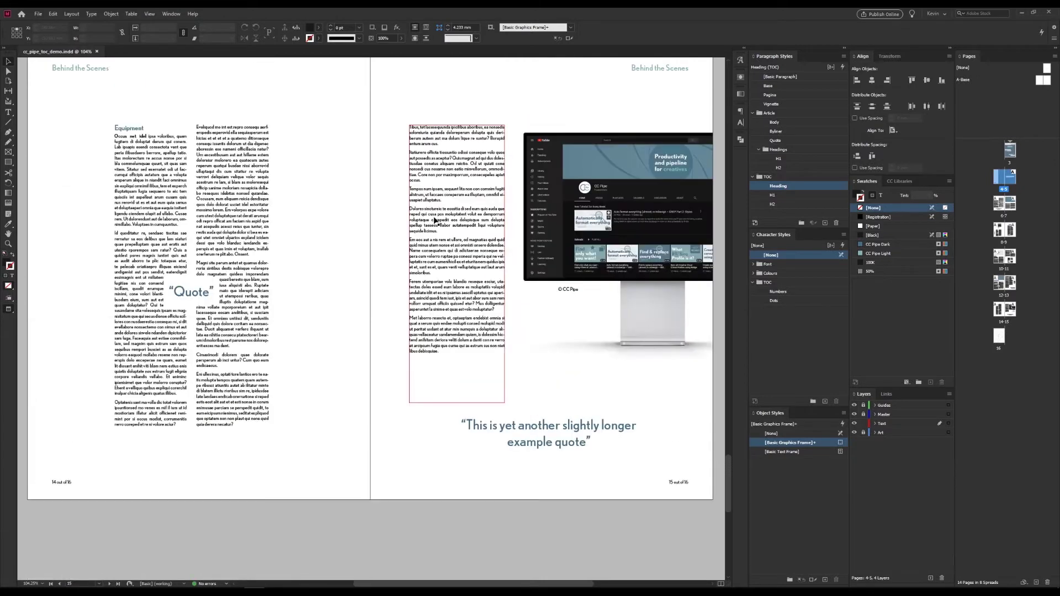
{"action": "scroll", "coordinate": [429, 217], "scroll_direction": "up", "scroll_amount": 8}
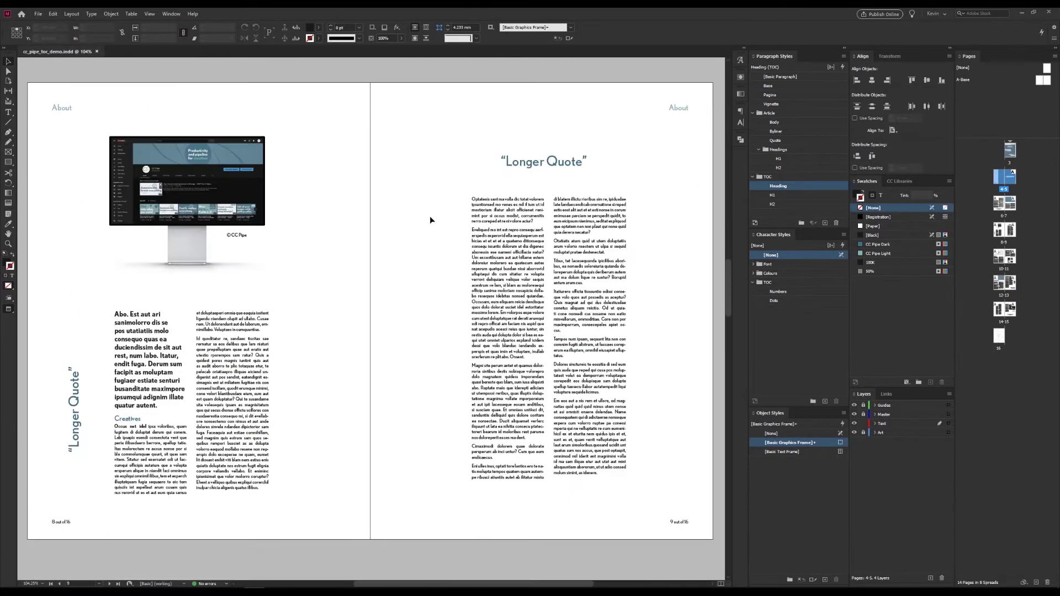
{"action": "scroll", "coordinate": [430, 219], "scroll_direction": "down", "scroll_amount": 1}
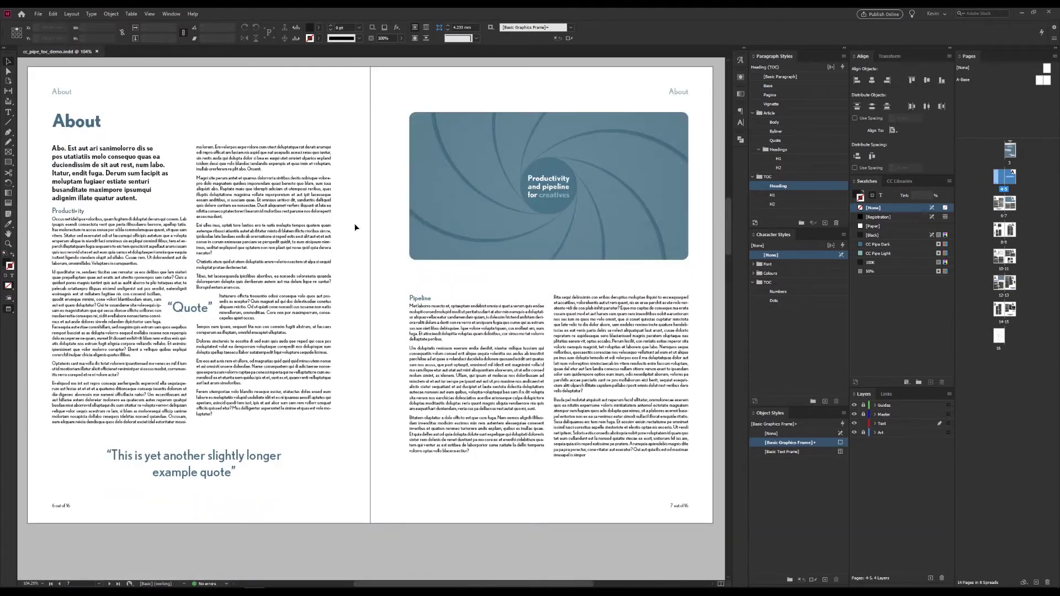
Point out the H1 and H2 styles under Article > Headings
{"action": "left_click", "coordinate": [766, 160]}
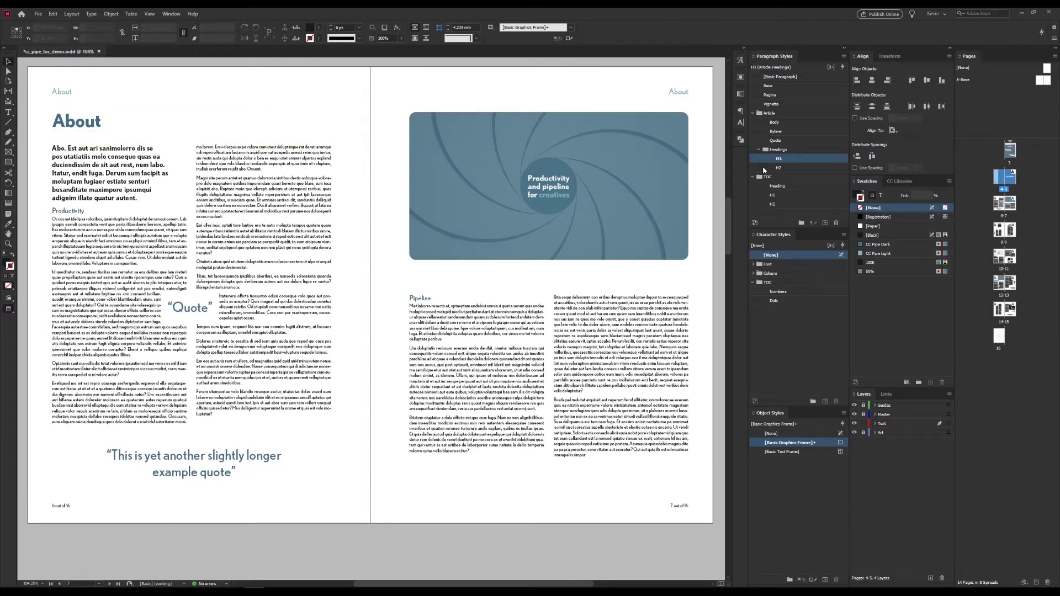
{"action": "left_click", "coordinate": [765, 167]}
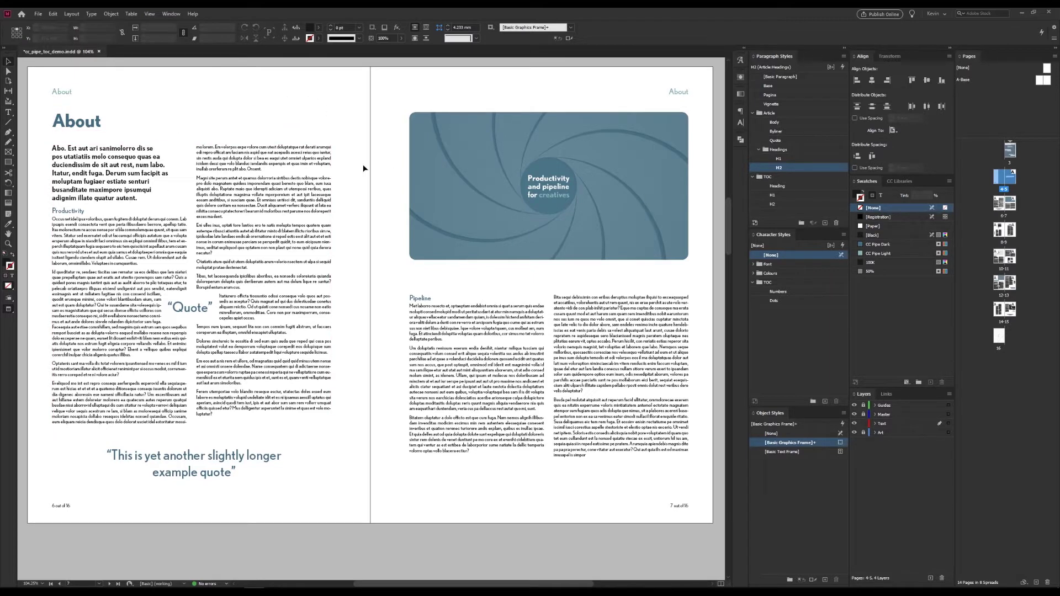
{"action": "scroll", "coordinate": [359, 164], "scroll_direction": "up", "scroll_amount": 10}
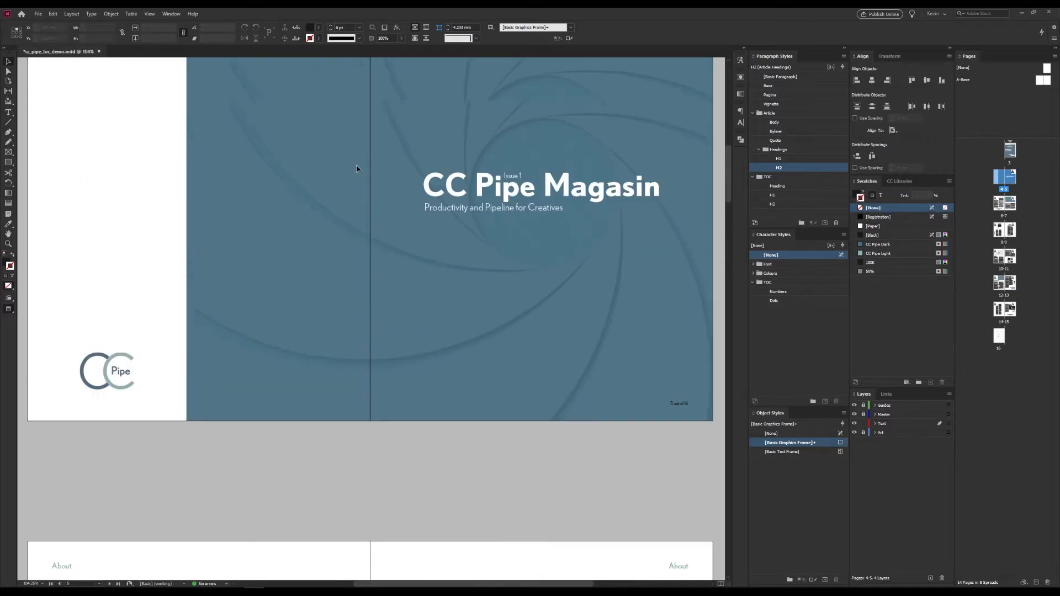
Open the Layout > Table of Contents dialog
{"action": "scroll", "coordinate": [280, 198], "scroll_direction": "down", "scroll_amount": 1}
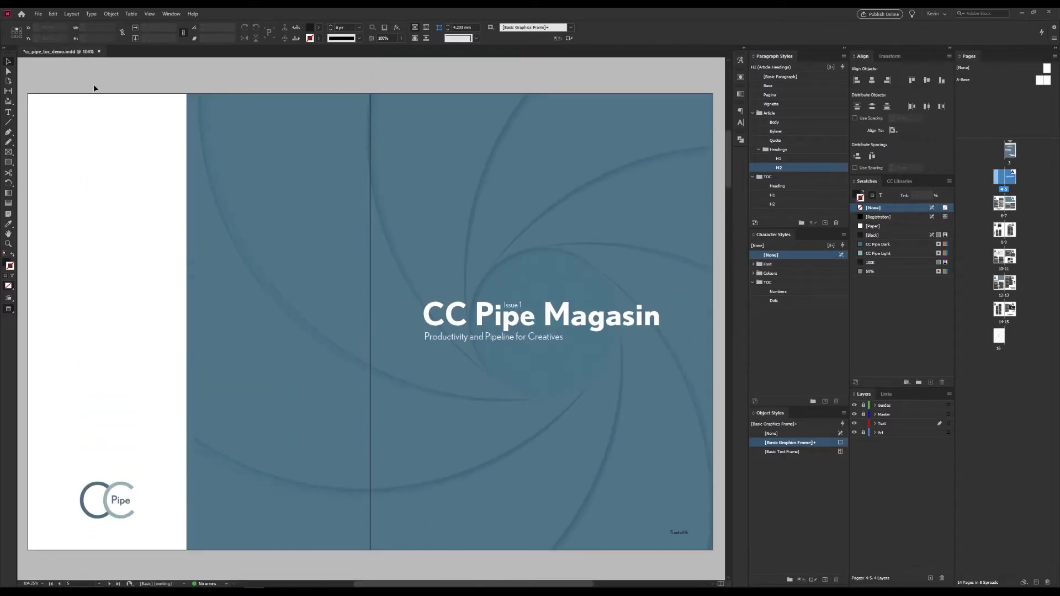
{"action": "left_click", "coordinate": [75, 15]}
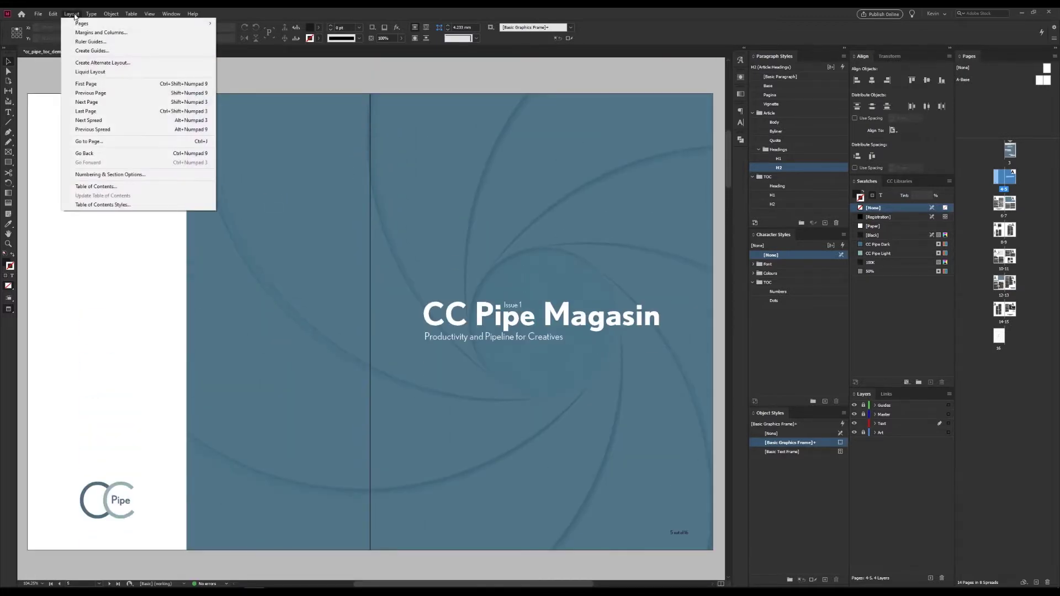
{"action": "left_click", "coordinate": [119, 188]}
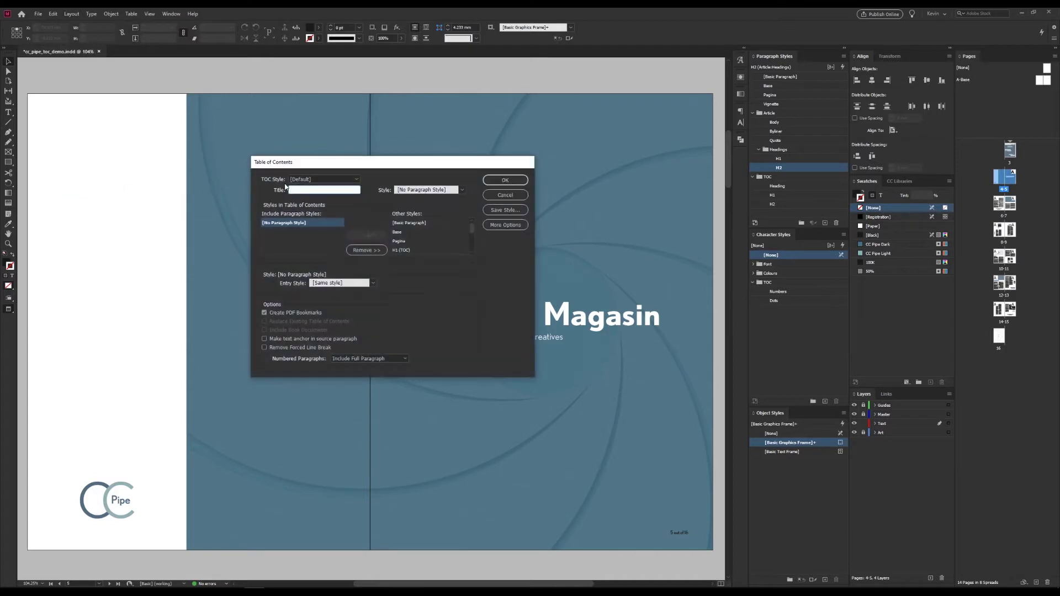
Show More Options, remove [No Paragraph Style] from the included styles, and keep TOC Style [Default]
{"action": "left_click_drag", "start_coordinate": [325, 162], "coordinate": [267, 144]}
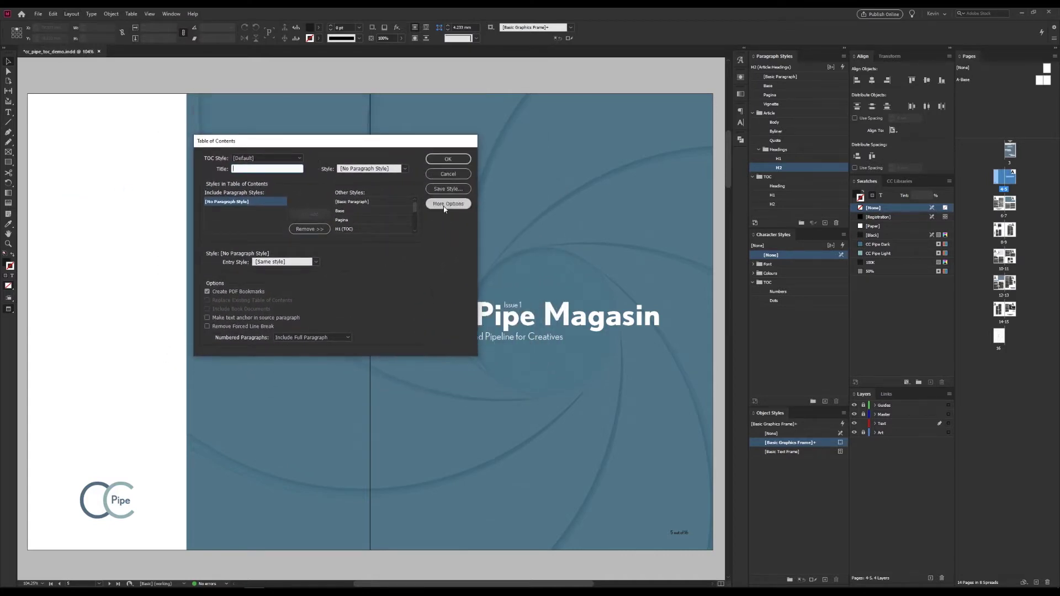
{"action": "left_click", "coordinate": [445, 205]}
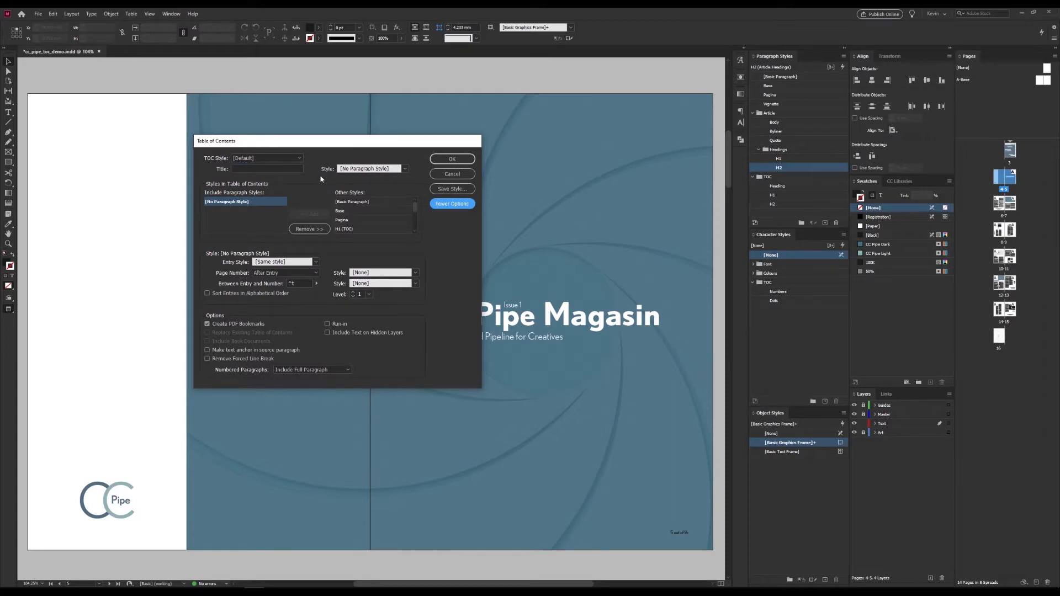
{"action": "left_click", "coordinate": [309, 229]}
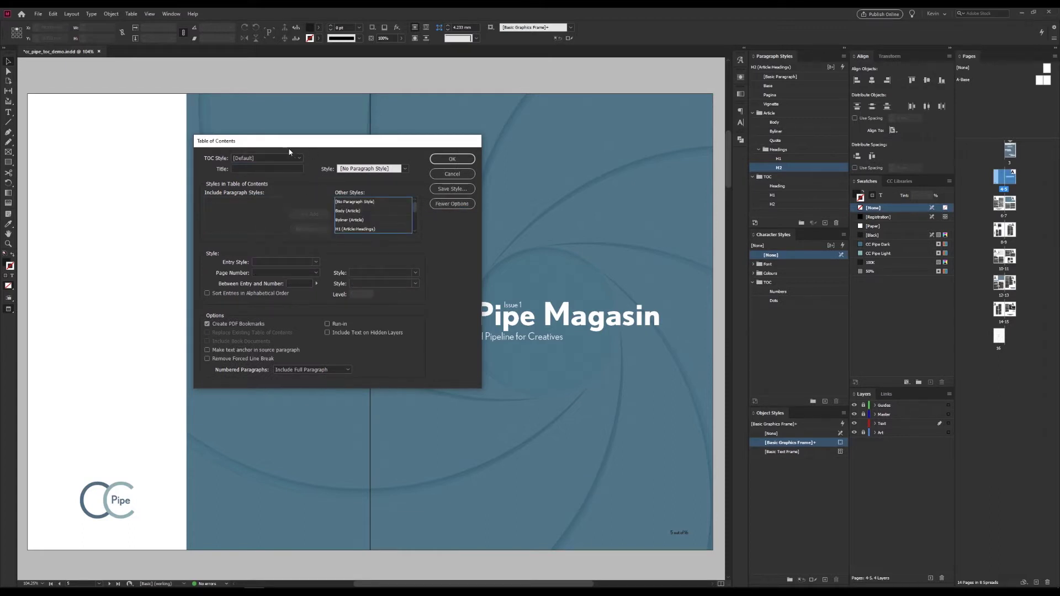
{"action": "left_click", "coordinate": [239, 158]}
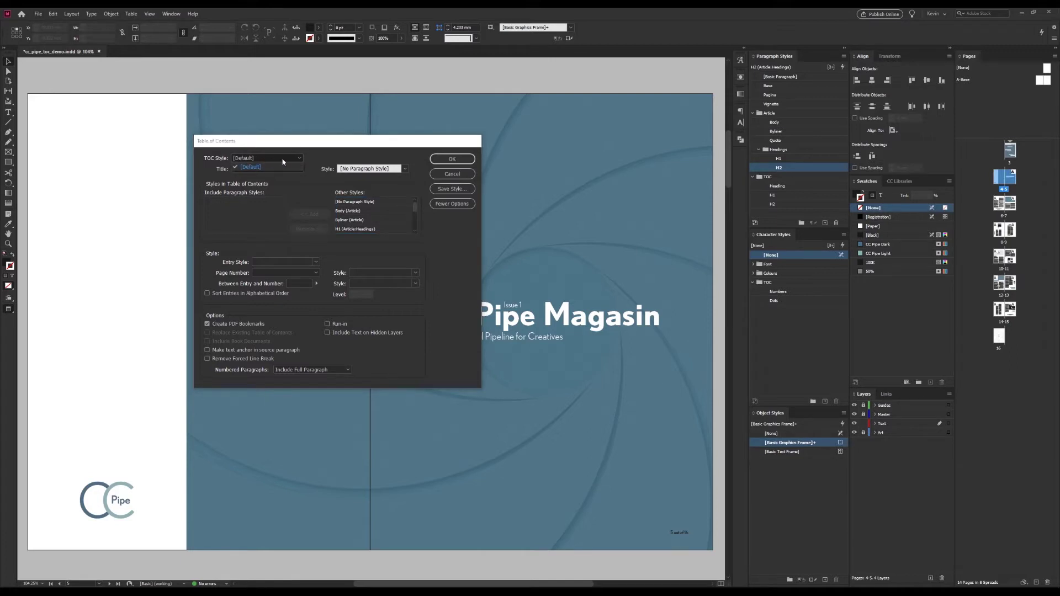
{"action": "left_click", "coordinate": [282, 162]}
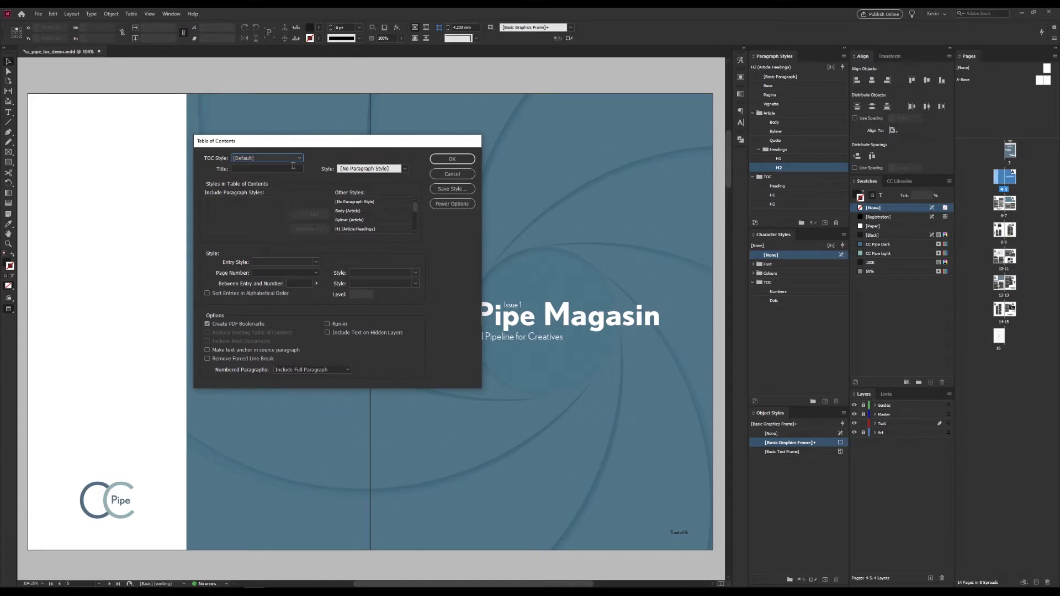
{"action": "left_click", "coordinate": [294, 167]}
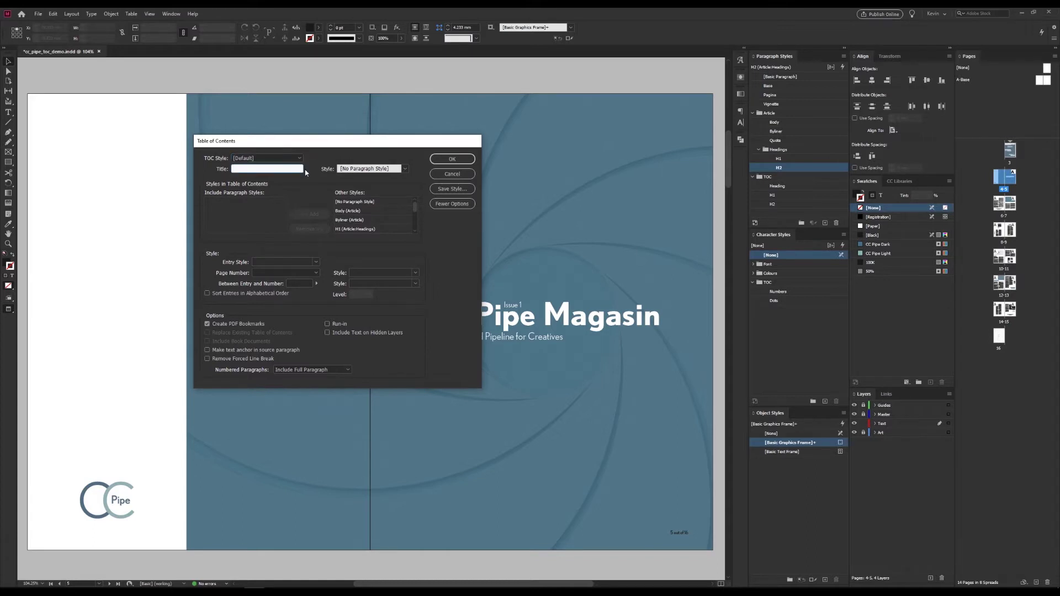
Enter the title 'In this issue:' and give it the TOC > Heading style
{"action": "type", "text": "In this issue:"}
{"action": "left_click", "coordinate": [367, 168]}
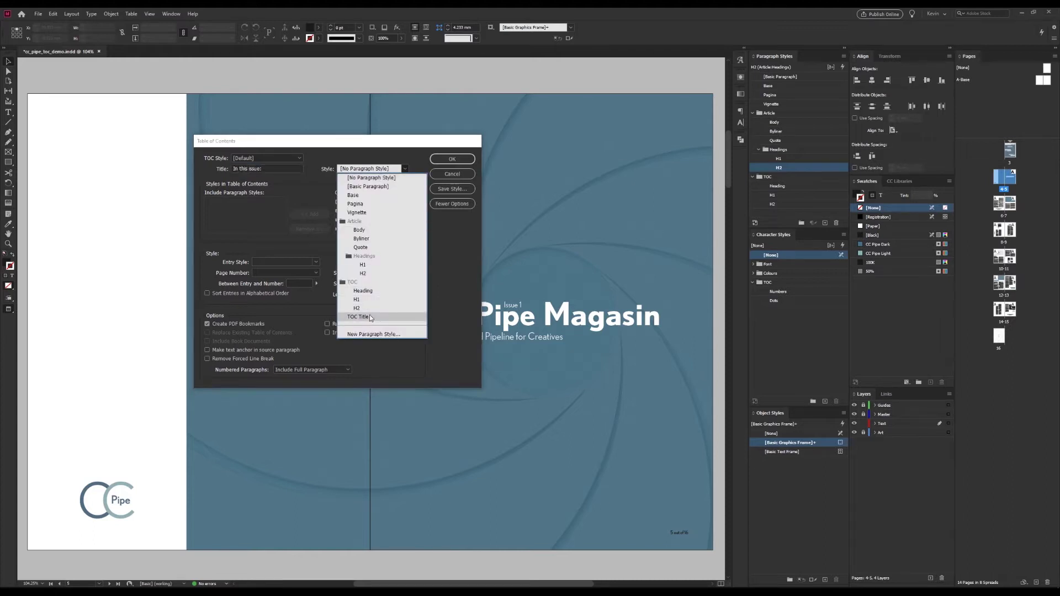
{"action": "left_click", "coordinate": [363, 291]}
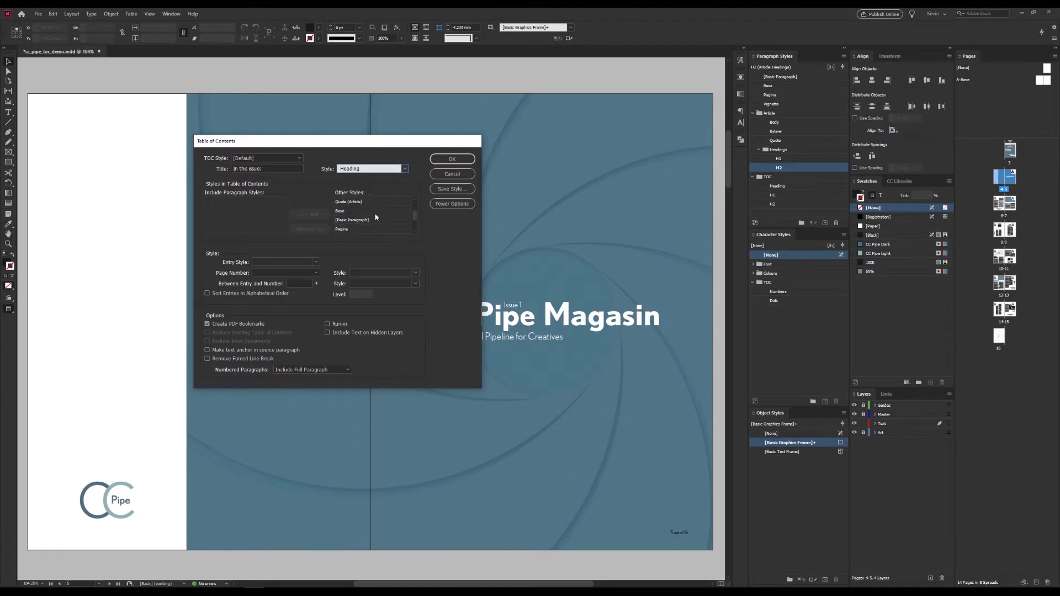
Add the H1 and H2 heading styles to Include Paragraph Styles
{"action": "scroll", "coordinate": [375, 218], "scroll_direction": "down", "scroll_amount": 1}
{"action": "scroll", "coordinate": [370, 223], "scroll_direction": "down", "scroll_amount": 1}
{"action": "left_click", "coordinate": [362, 212]}
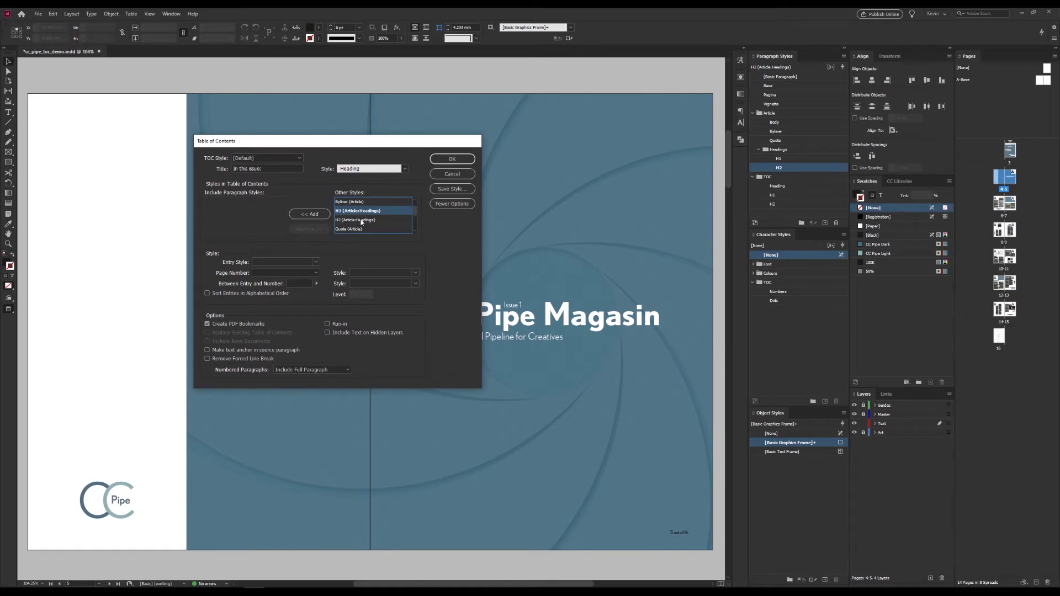
{"action": "left_click", "coordinate": [357, 221]}
{"action": "left_click", "coordinate": [352, 213]}
{"action": "left_click", "coordinate": [310, 215]}
{"action": "left_click", "coordinate": [351, 211]}
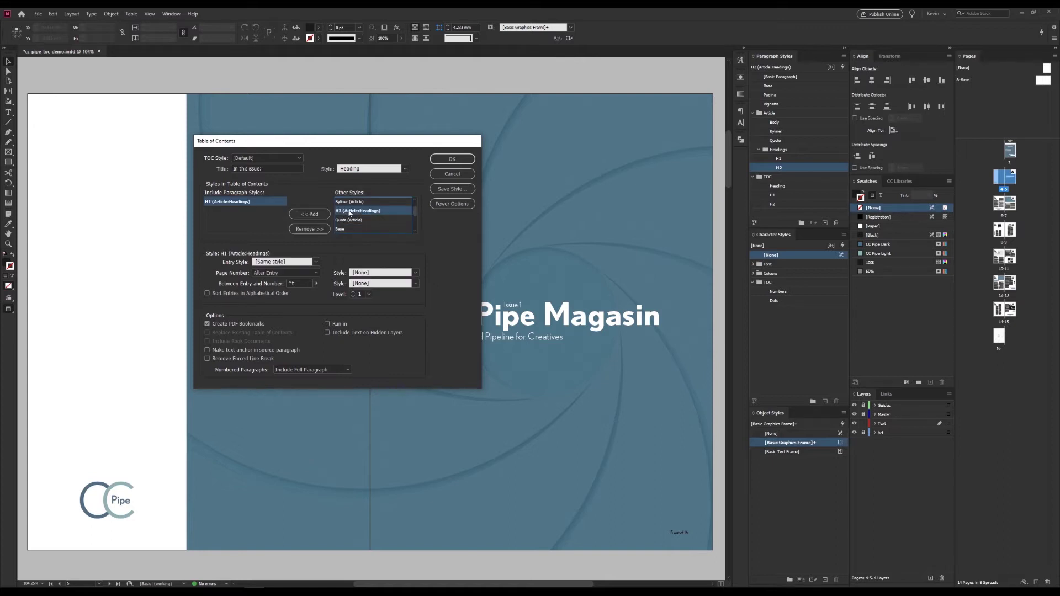
{"action": "left_click", "coordinate": [316, 215]}
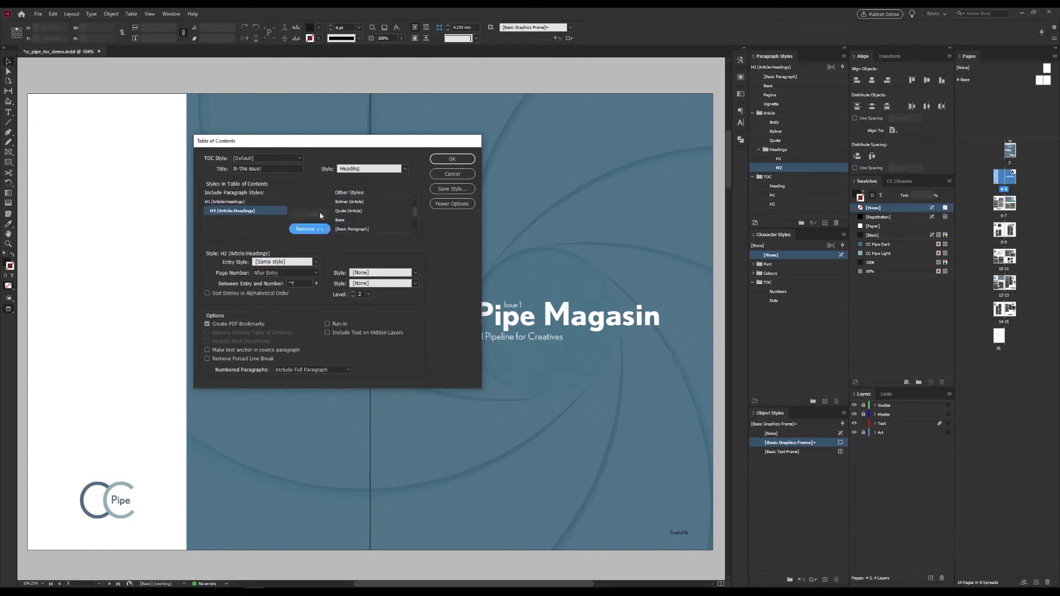
Set H1 entries to the TOC H1 style, page number after entry, tab separator
{"action": "left_click", "coordinate": [226, 202]}
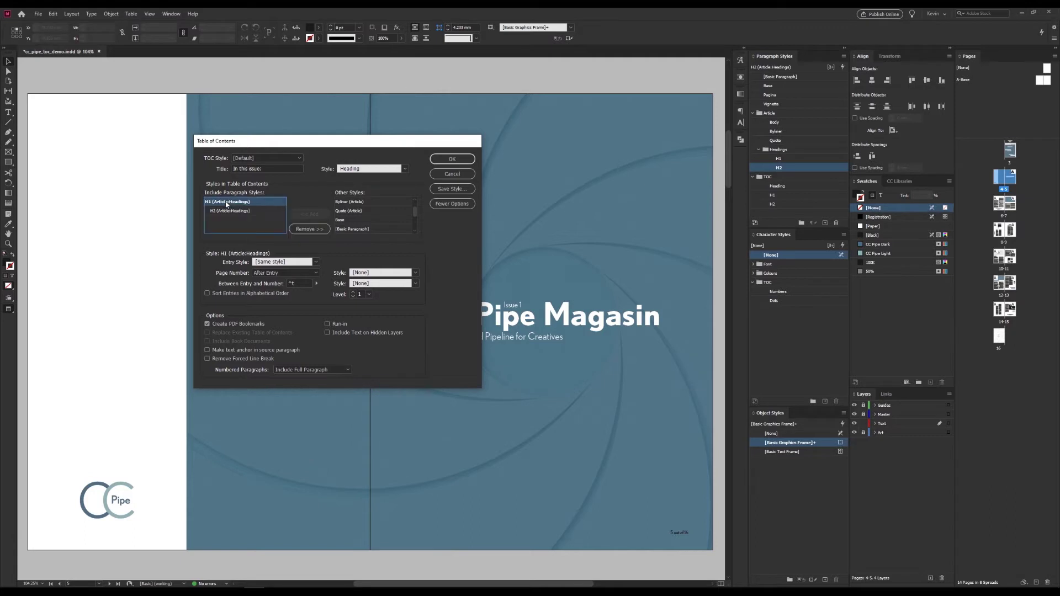
{"action": "left_click", "coordinate": [272, 263]}
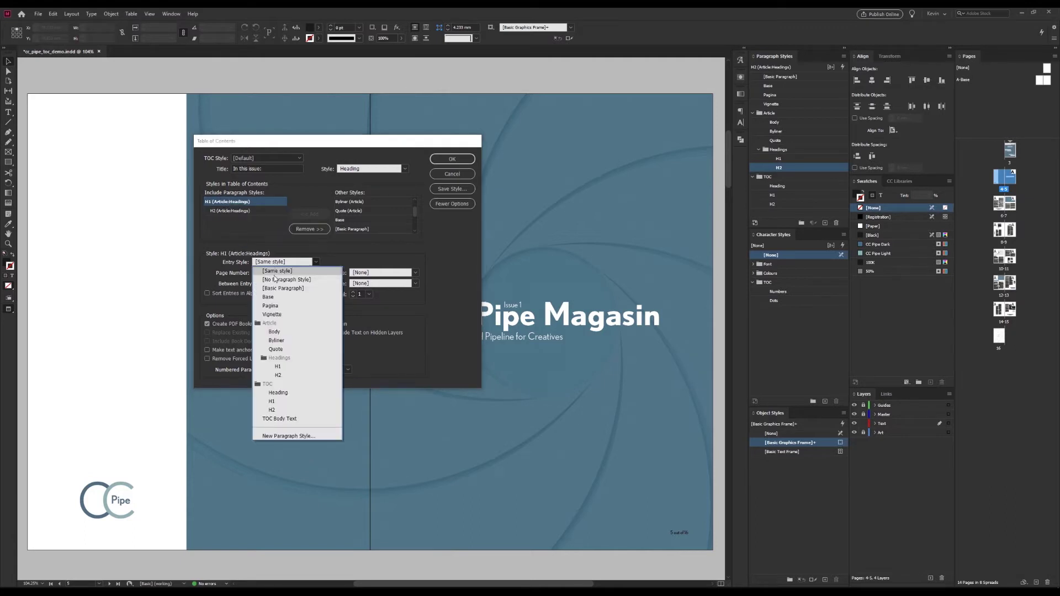
{"action": "left_click", "coordinate": [279, 403]}
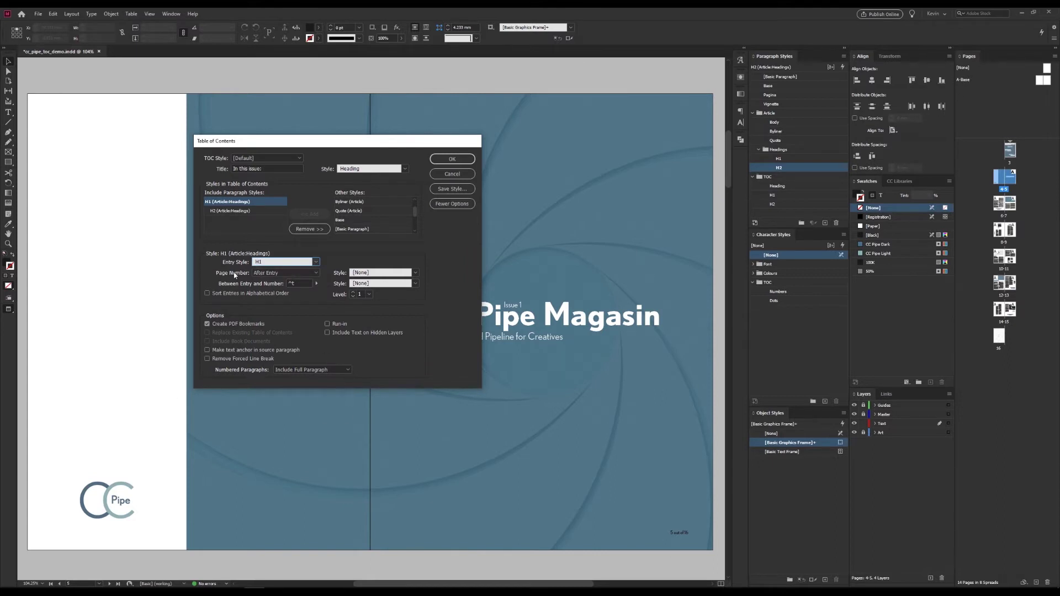
{"action": "left_click", "coordinate": [262, 274]}
{"action": "left_click", "coordinate": [272, 282]}
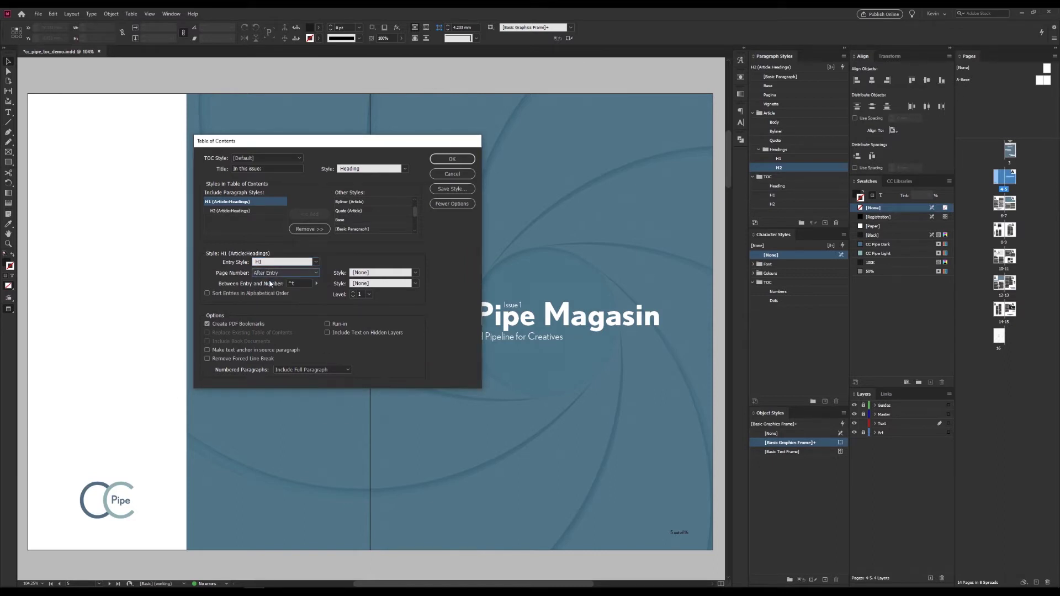
{"action": "left_click", "coordinate": [316, 283]}
{"action": "left_click", "coordinate": [316, 283]}
Style H1 page numbers as Numbers and the tab leader as Dots, keeping level 1
{"action": "left_click", "coordinate": [359, 272]}
{"action": "left_click", "coordinate": [361, 271]}
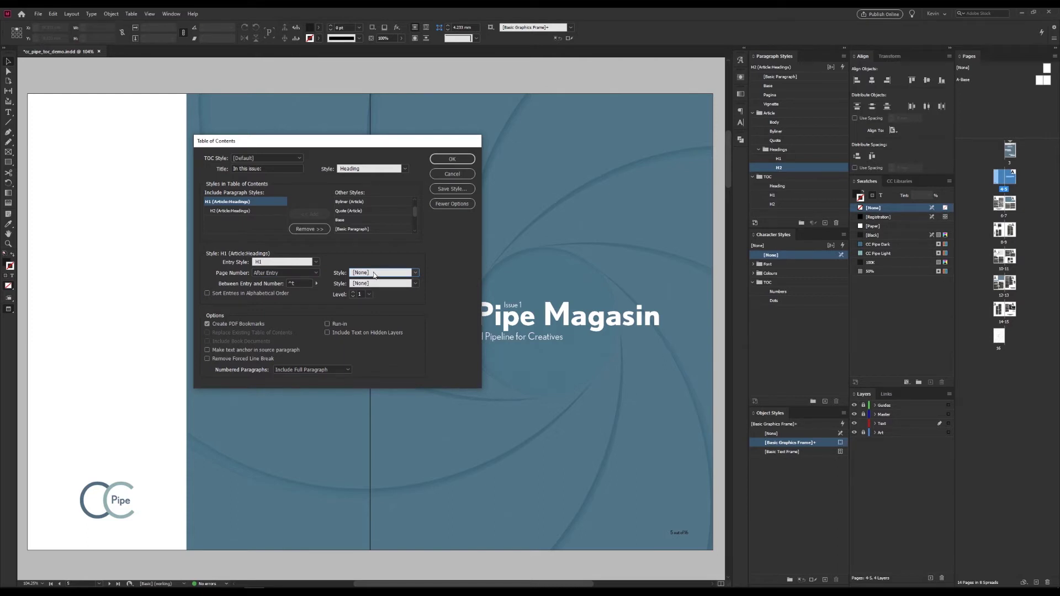
{"action": "left_click", "coordinate": [373, 275]}
{"action": "left_click", "coordinate": [377, 361]}
{"action": "left_click", "coordinate": [386, 284]}
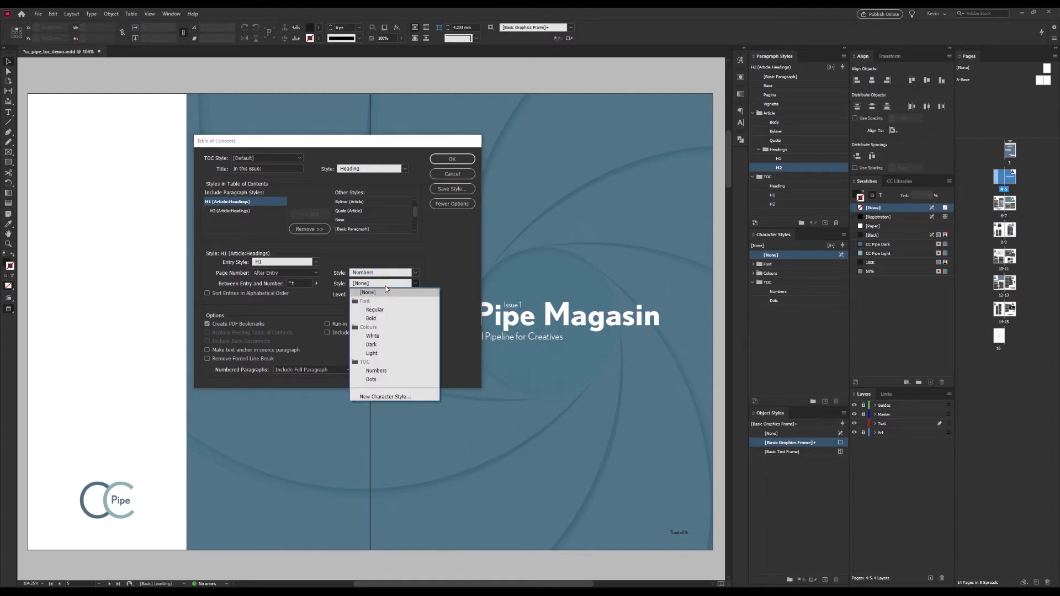
{"action": "left_click", "coordinate": [370, 380]}
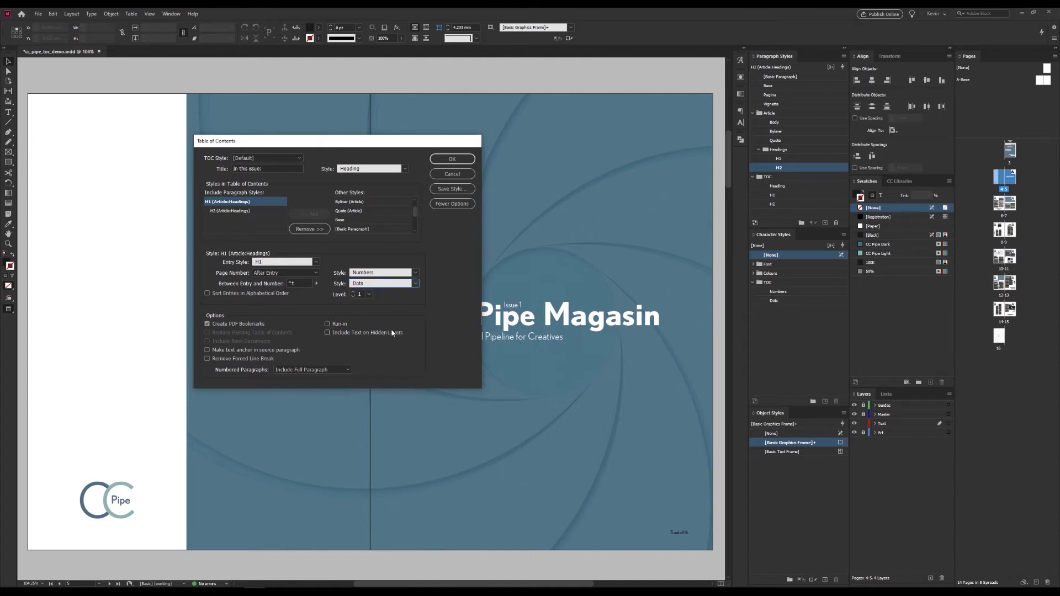
{"action": "left_click", "coordinate": [352, 292]}
{"action": "left_click", "coordinate": [352, 298]}
{"action": "left_click", "coordinate": [236, 211]}
Set H2 entries to the TOC H2 entry style with No Page Number
{"action": "left_click", "coordinate": [267, 263]}
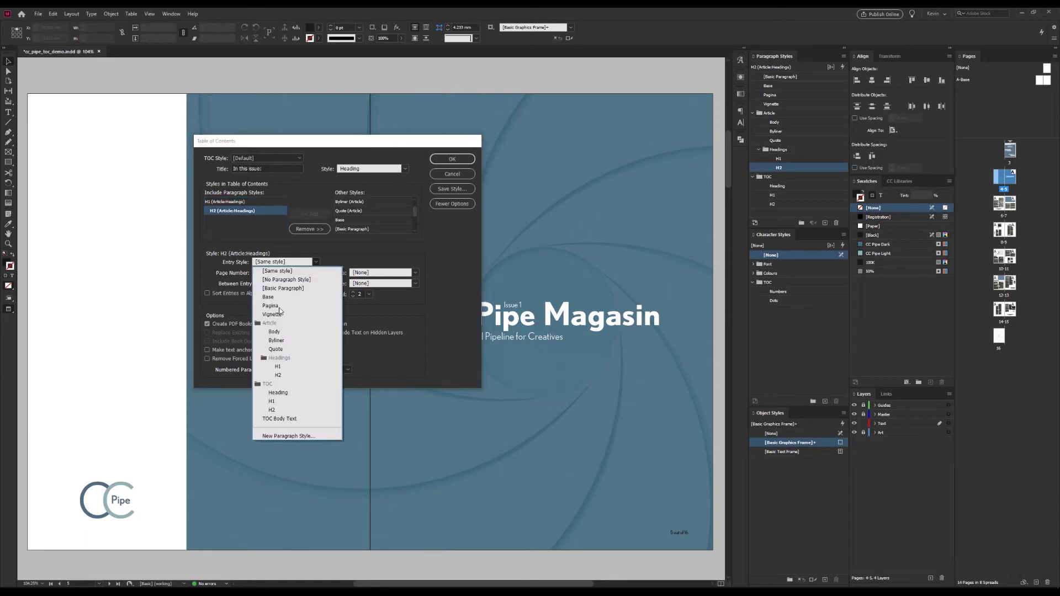
{"action": "left_click", "coordinate": [278, 414]}
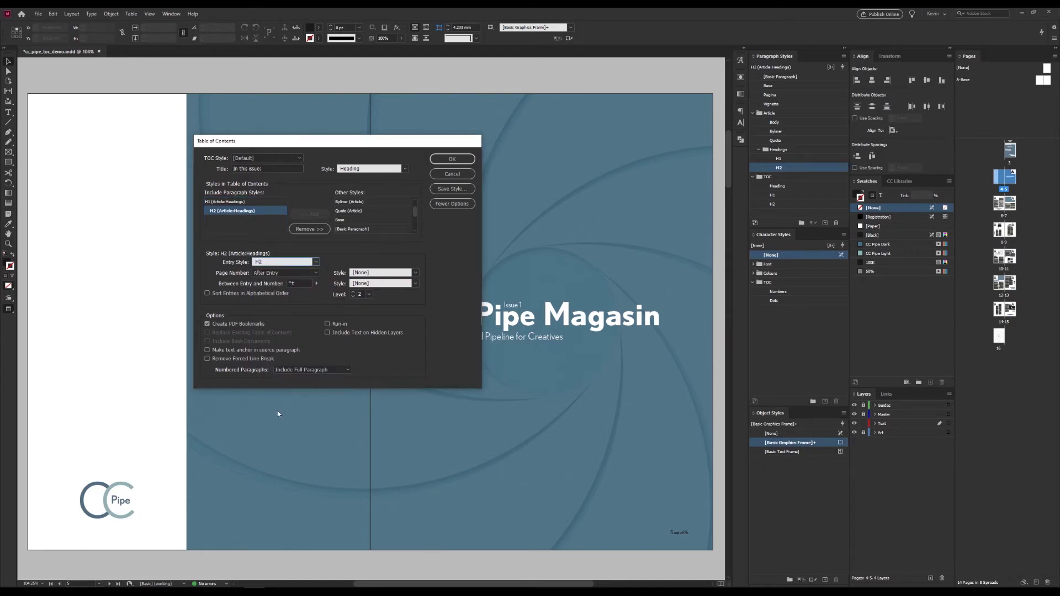
{"action": "left_click", "coordinate": [264, 276]}
{"action": "left_click", "coordinate": [262, 299]}
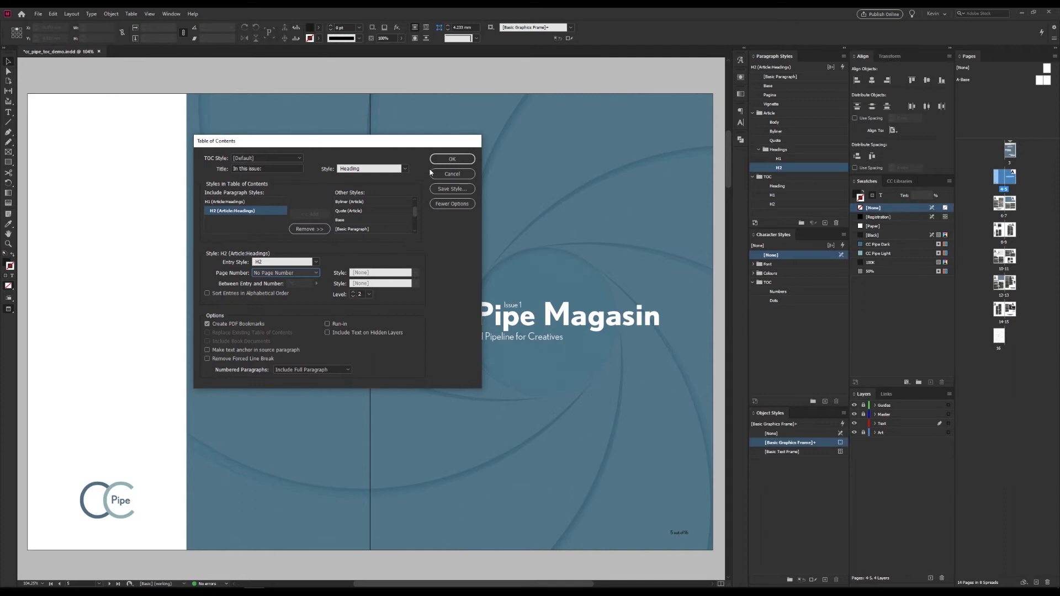
Confirm the settings and place the contents frame on the cover's white left page
{"action": "left_click", "coordinate": [452, 159]}
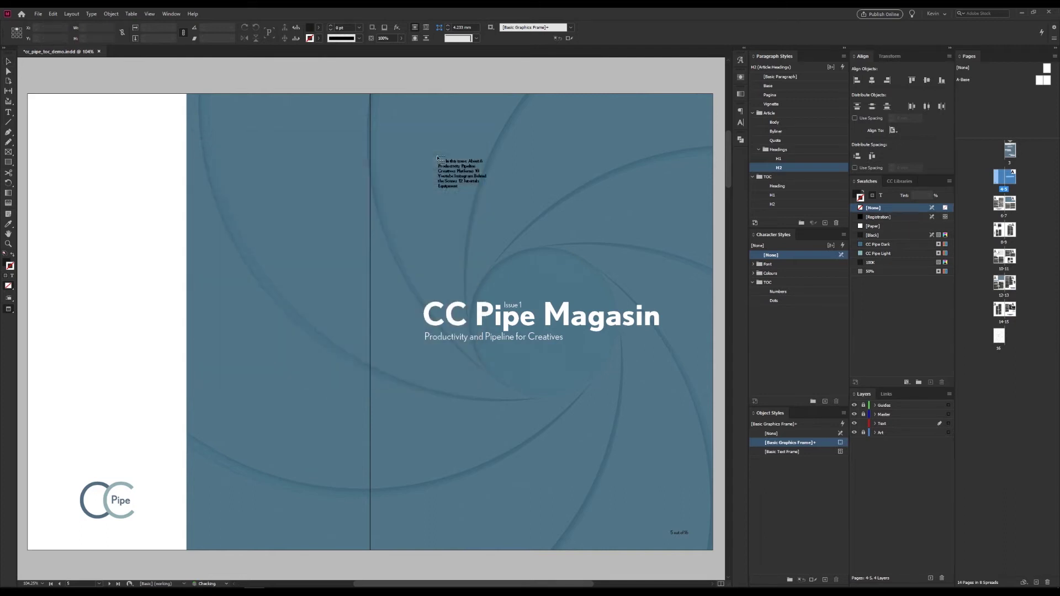
{"action": "left_click_drag", "start_coordinate": [62, 128], "coordinate": [223, 403]}
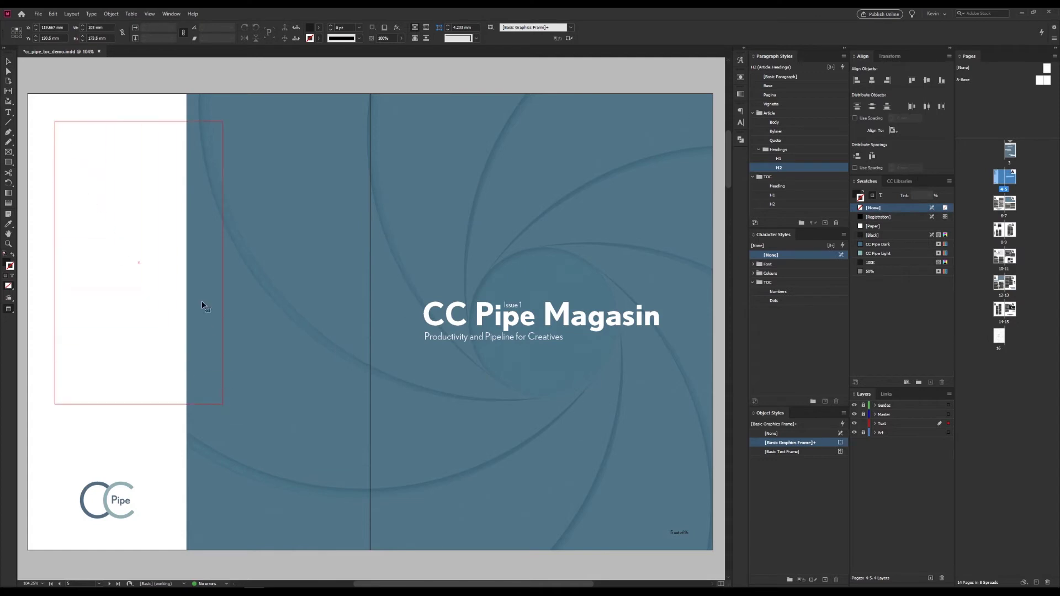
{"action": "key", "text": "w"}
{"action": "left_click_drag", "start_coordinate": [129, 218], "coordinate": [125, 211]}
{"action": "key", "text": "w"}
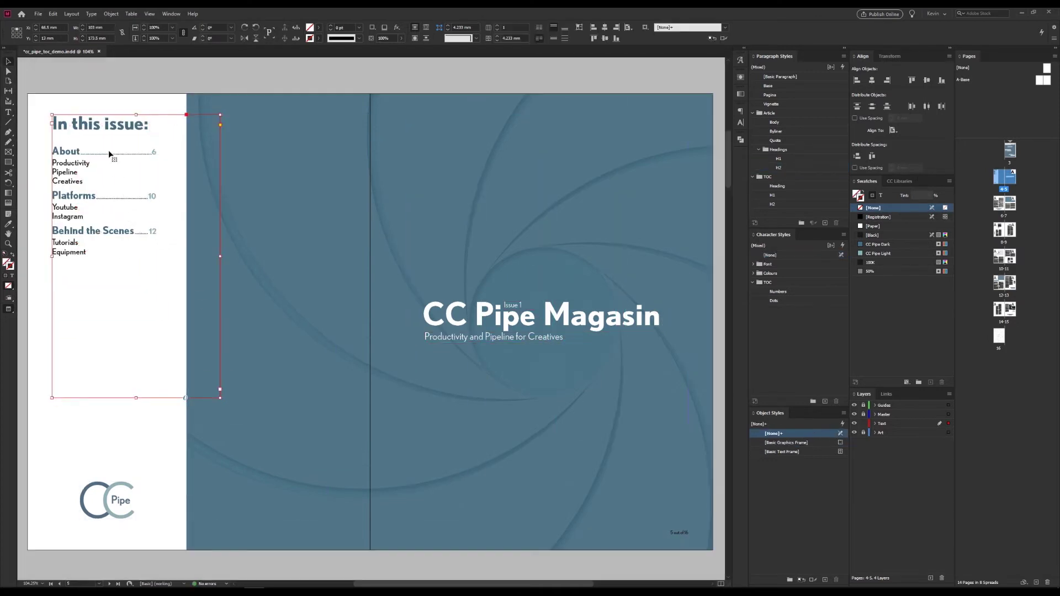
{"action": "left_click", "coordinate": [101, 97]}
{"action": "left_click", "coordinate": [183, 213]}
Test Update Table of Contents after moving the About spread, then undo the change
{"action": "left_click", "coordinate": [1001, 204], "text": "shift"}
{"action": "left_click", "coordinate": [1014, 236], "text": "shift"}
{"action": "left_click_drag", "start_coordinate": [1014, 236], "coordinate": [1019, 257]}
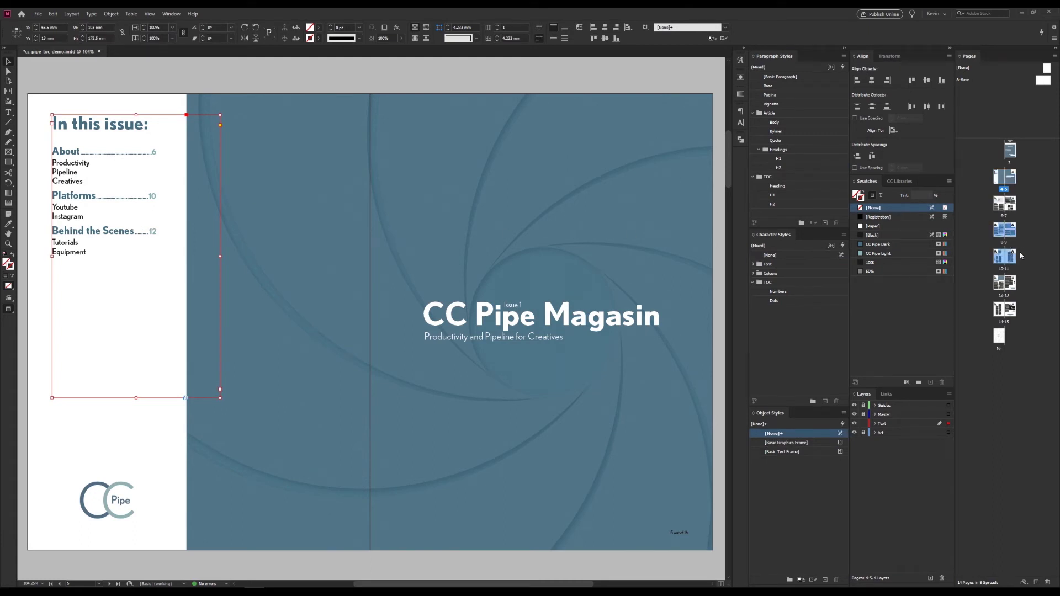
{"action": "left_click", "coordinate": [72, 14]}
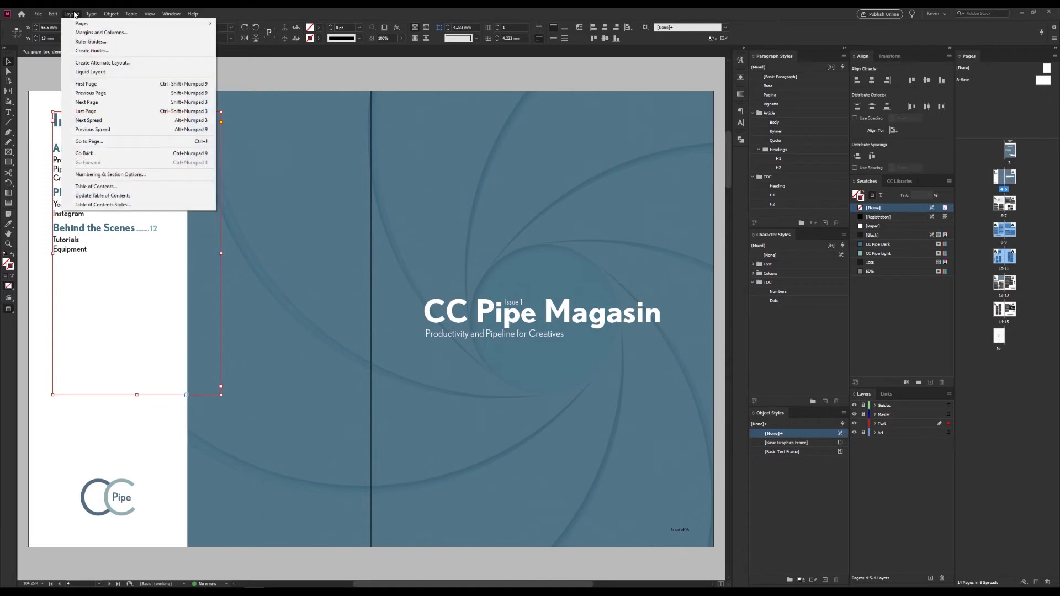
{"action": "left_click", "coordinate": [99, 198]}
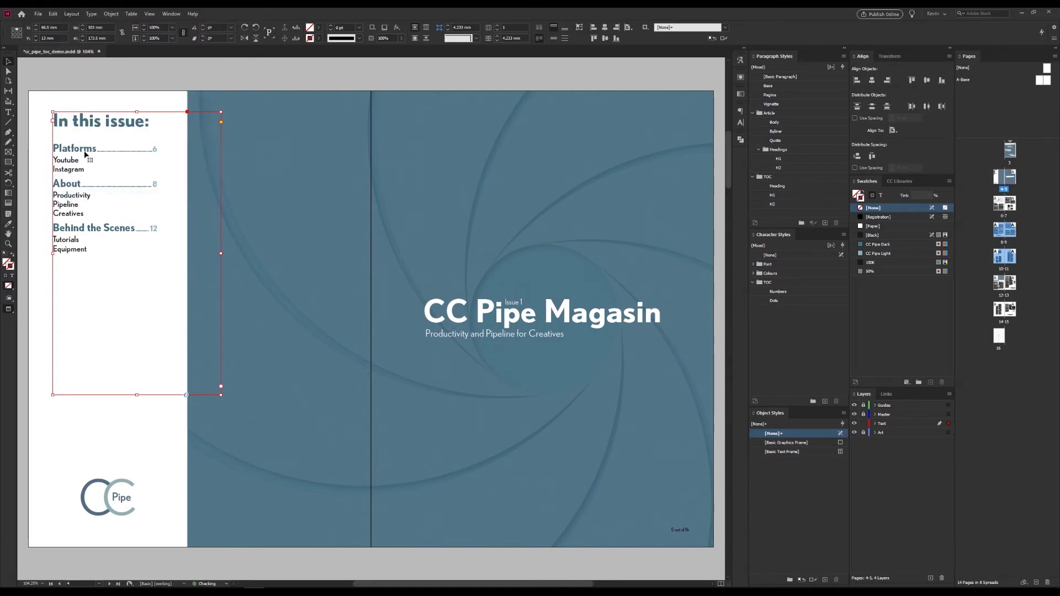
{"action": "key", "text": "ctrl+z"}
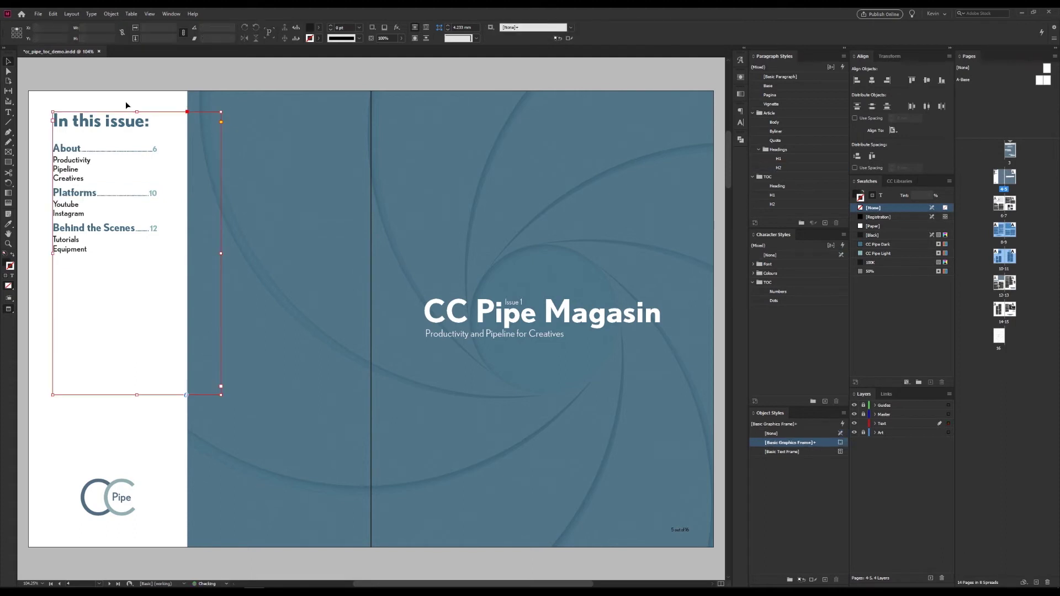
{"action": "left_click", "coordinate": [125, 91]}
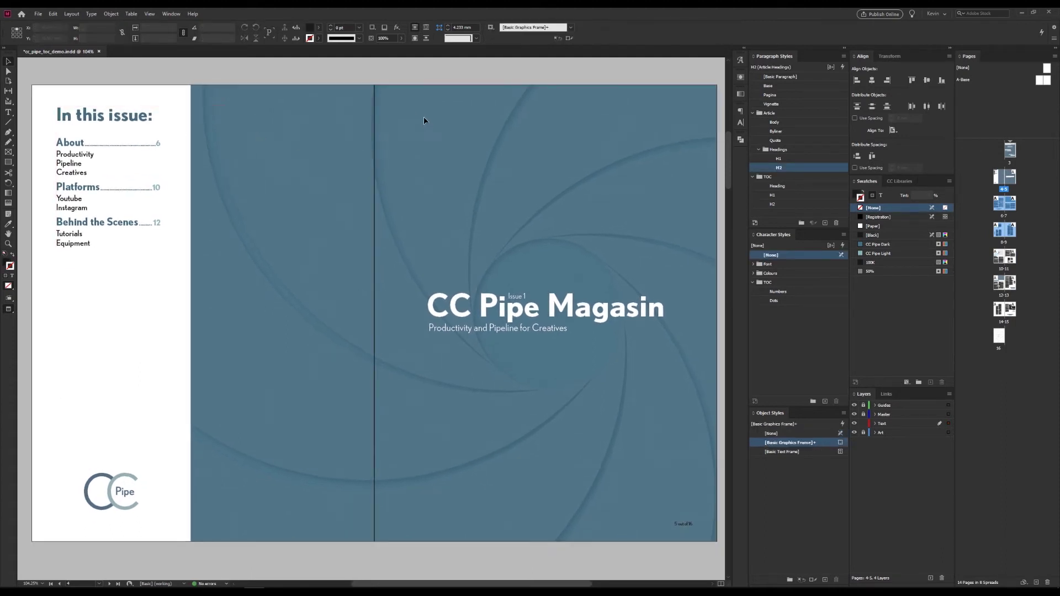
{"action": "scroll", "coordinate": [107, 134], "scroll_direction": "up", "scroll_amount": 3}
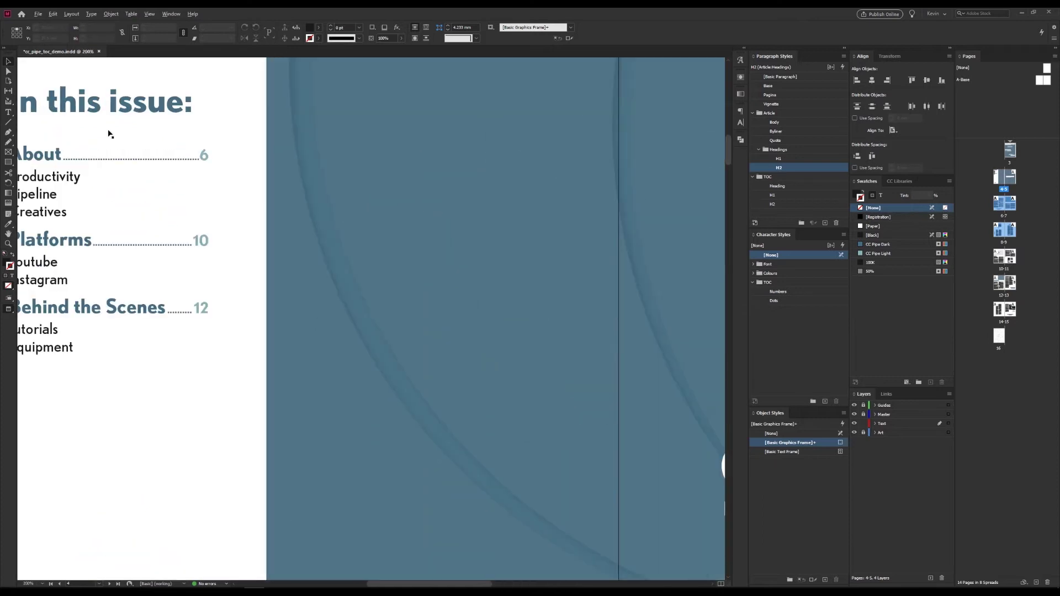
{"action": "right_click", "coordinate": [796, 158]}
{"action": "left_click", "coordinate": [811, 164]}
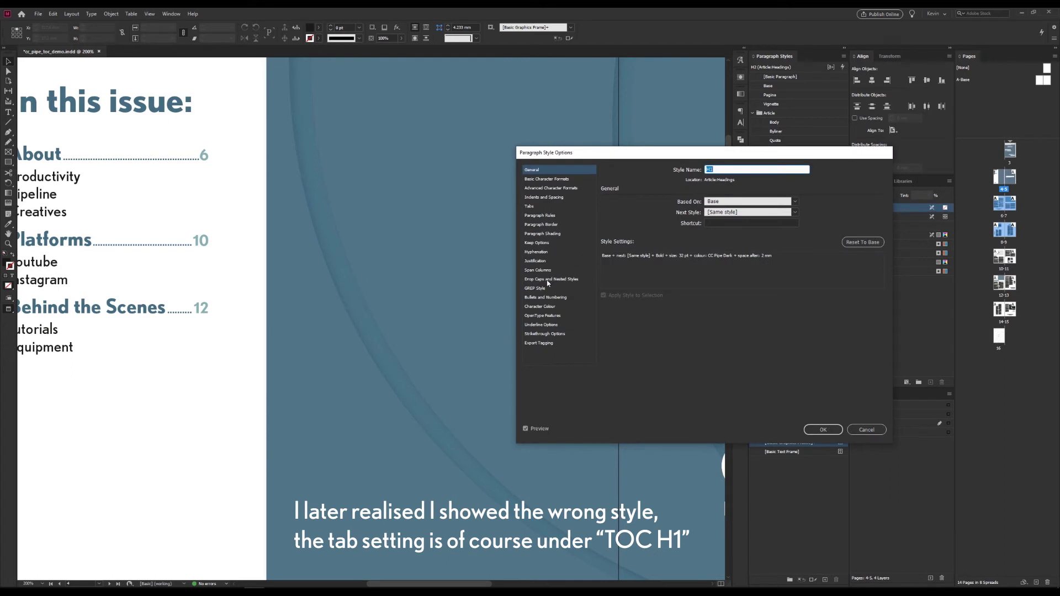
{"action": "left_click", "coordinate": [531, 207]}
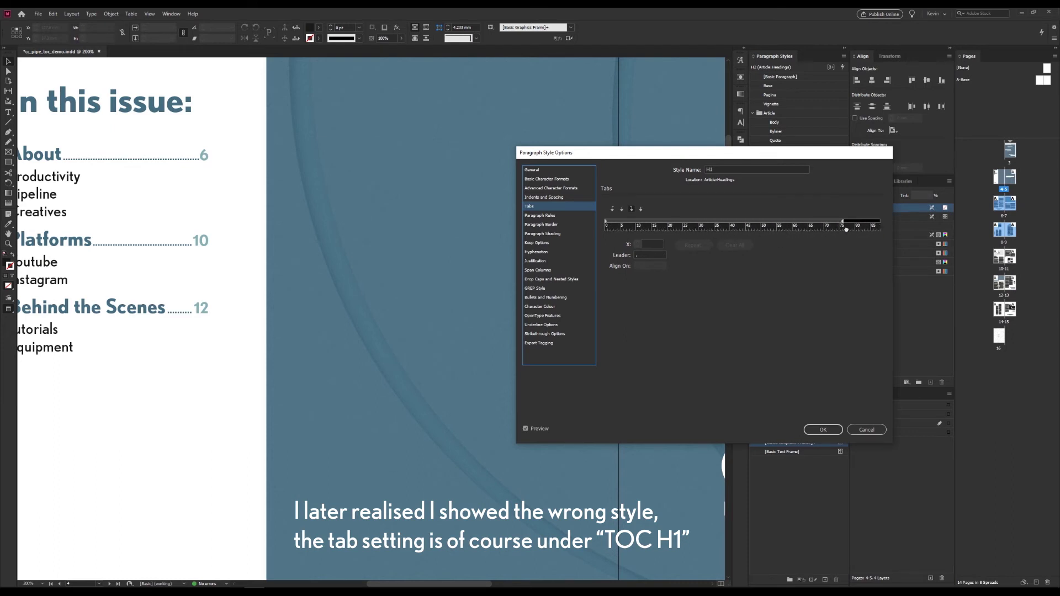
{"action": "left_click", "coordinate": [641, 255]}
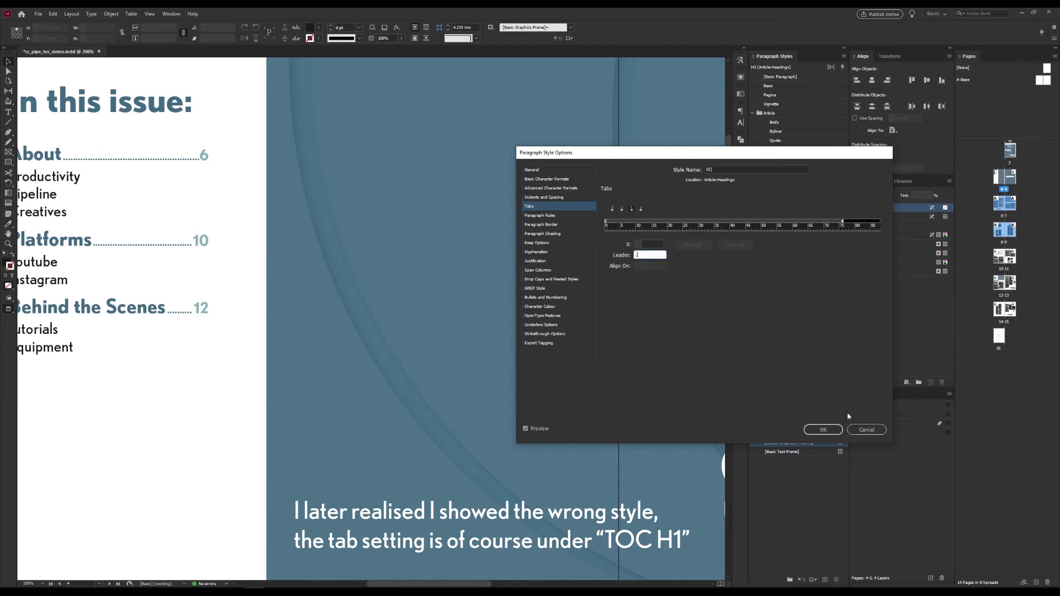
{"action": "left_click", "coordinate": [861, 428]}
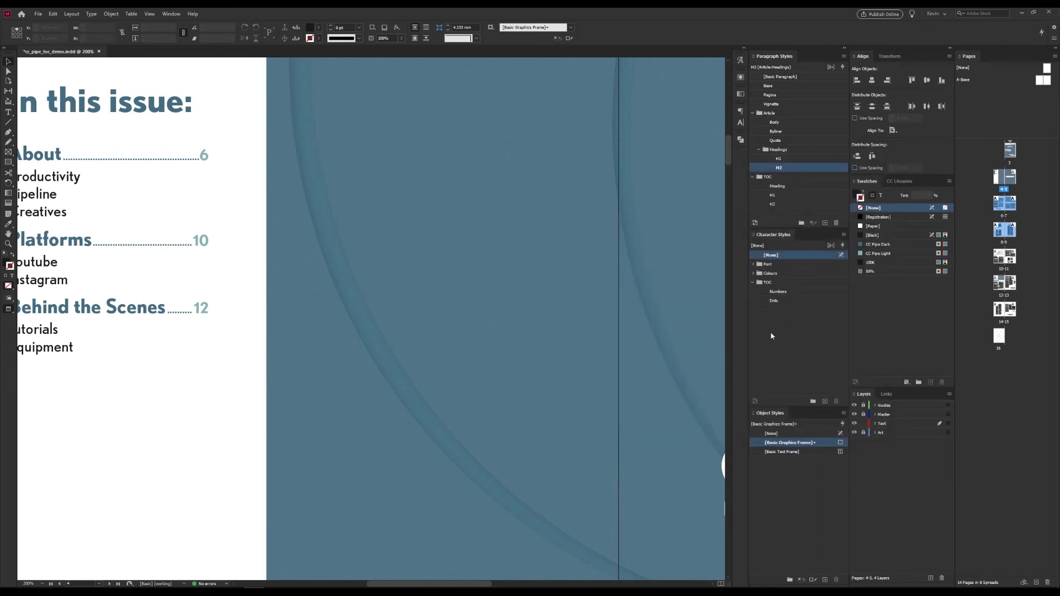
{"action": "right_click", "coordinate": [773, 300]}
{"action": "left_click", "coordinate": [791, 304]}
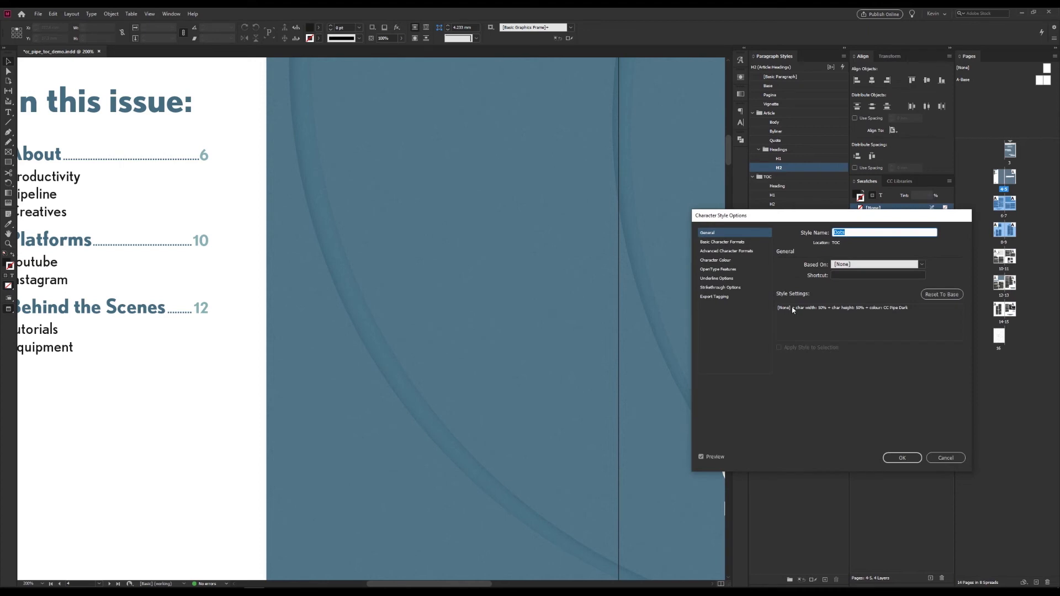
{"action": "left_click_drag", "start_coordinate": [780, 213], "coordinate": [491, 126]}
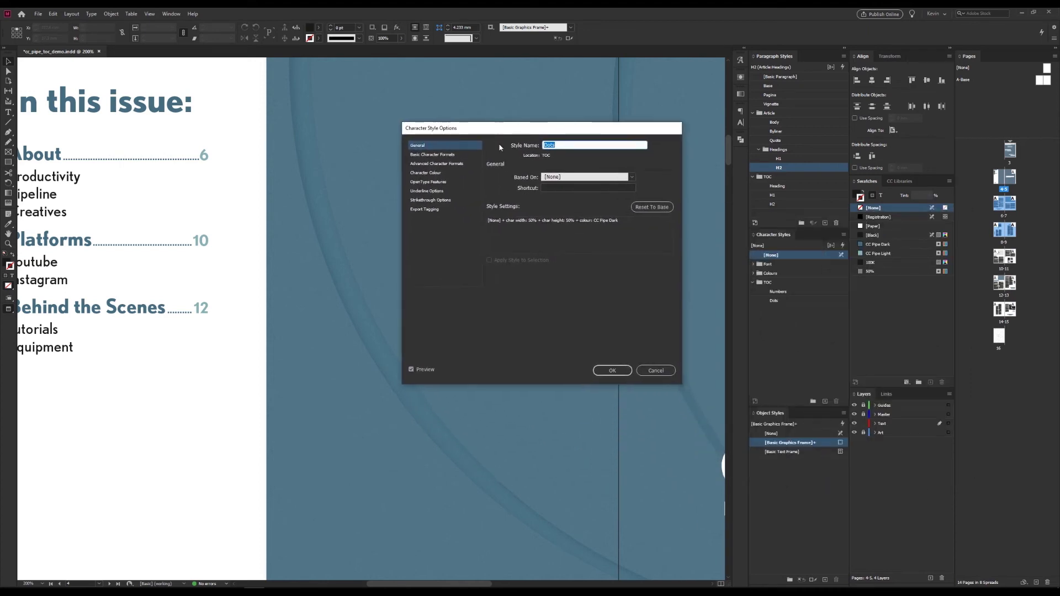
{"action": "left_click", "coordinate": [449, 165]}
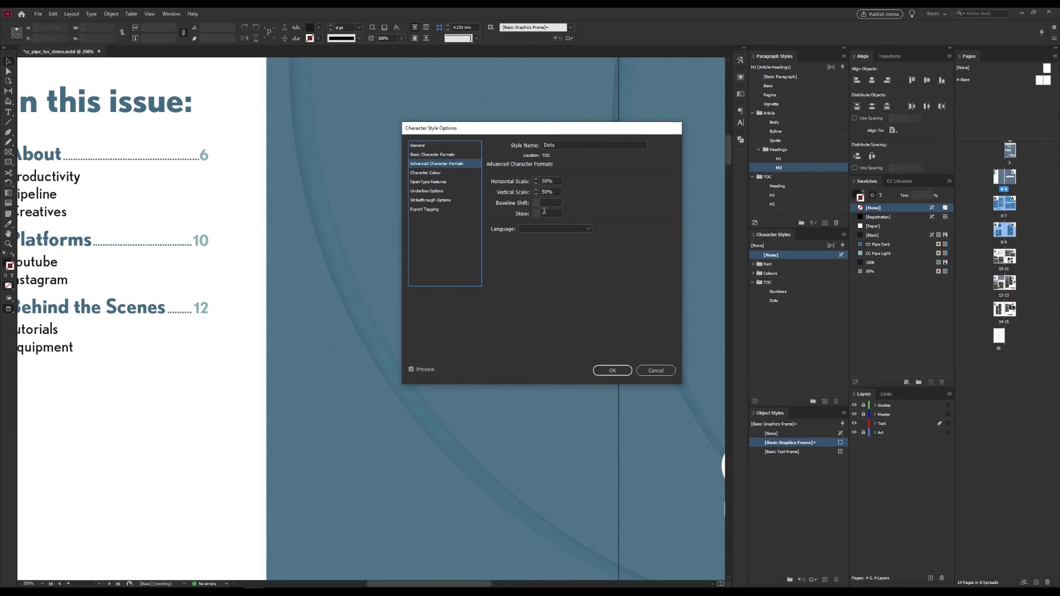
{"action": "left_click", "coordinate": [652, 370]}
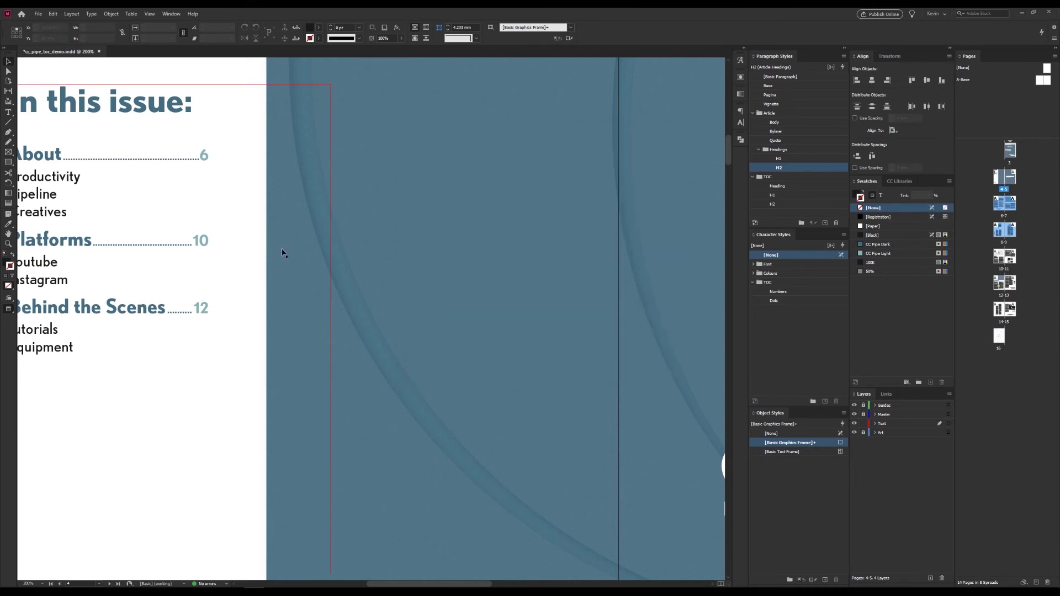
{"action": "scroll", "coordinate": [300, 254], "scroll_direction": "down", "scroll_amount": 2}
{"action": "scroll", "coordinate": [462, 240], "scroll_direction": "down", "scroll_amount": 2}
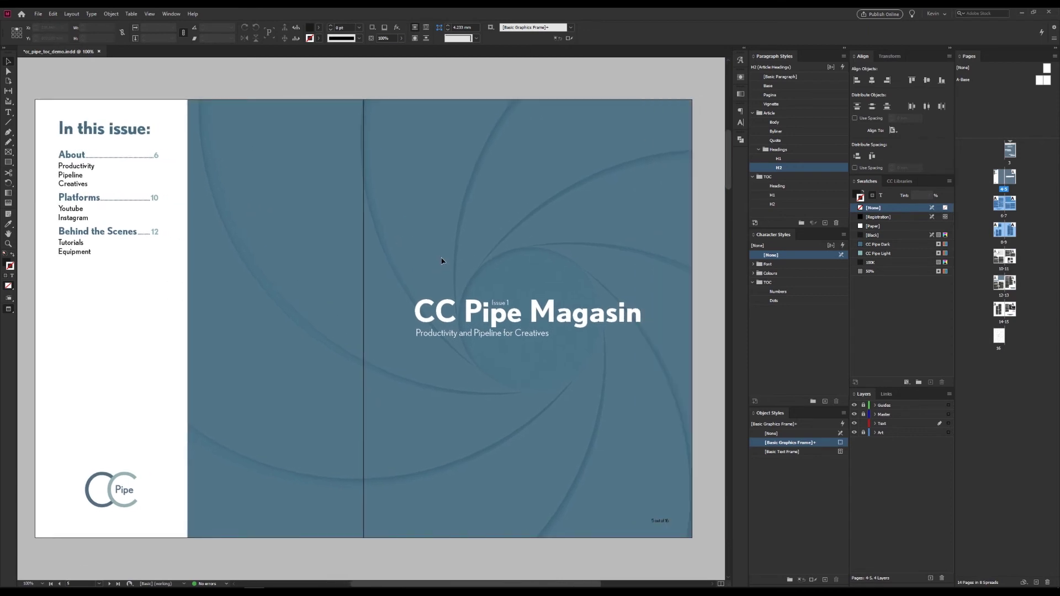
Export as Adobe PDF (Interactive) to cc_pipe_toc_demo.pdf, replacing the existing file
{"action": "key", "text": "ctrl+e"}
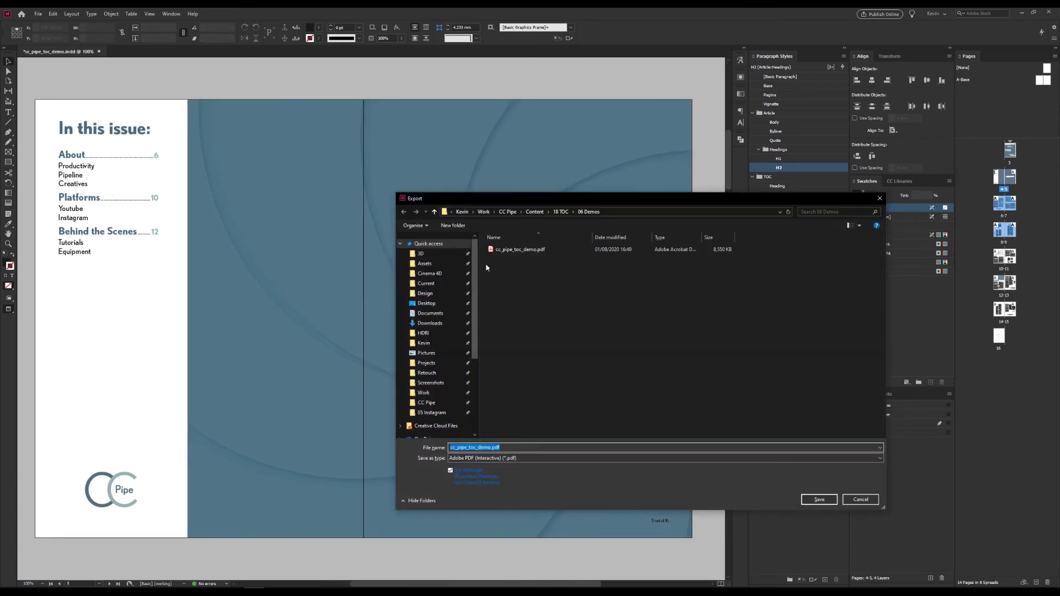
{"action": "left_click", "coordinate": [524, 249]}
{"action": "left_click", "coordinate": [505, 458]}
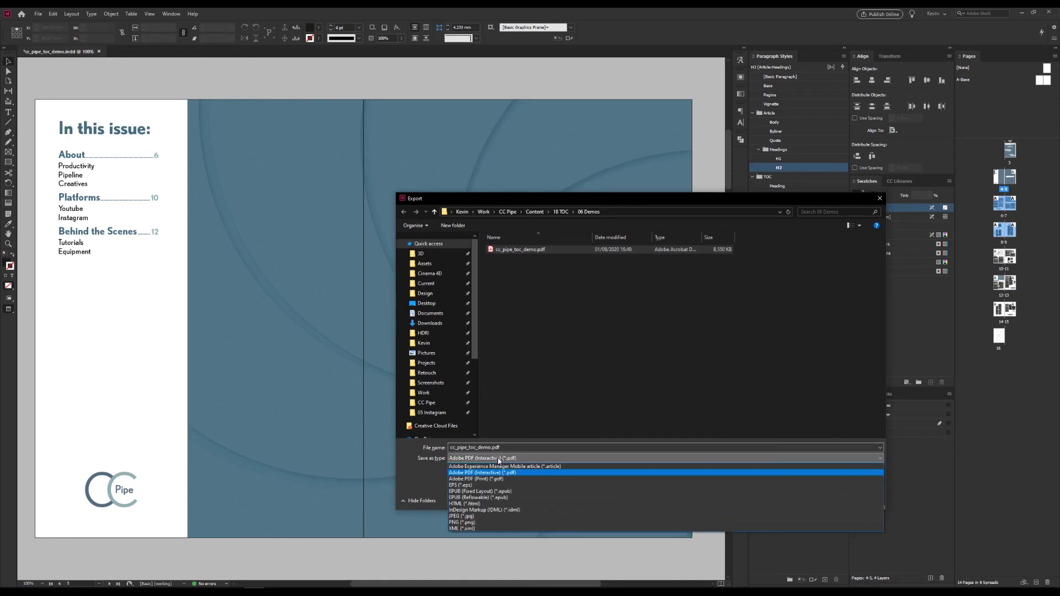
{"action": "left_click", "coordinate": [495, 475]}
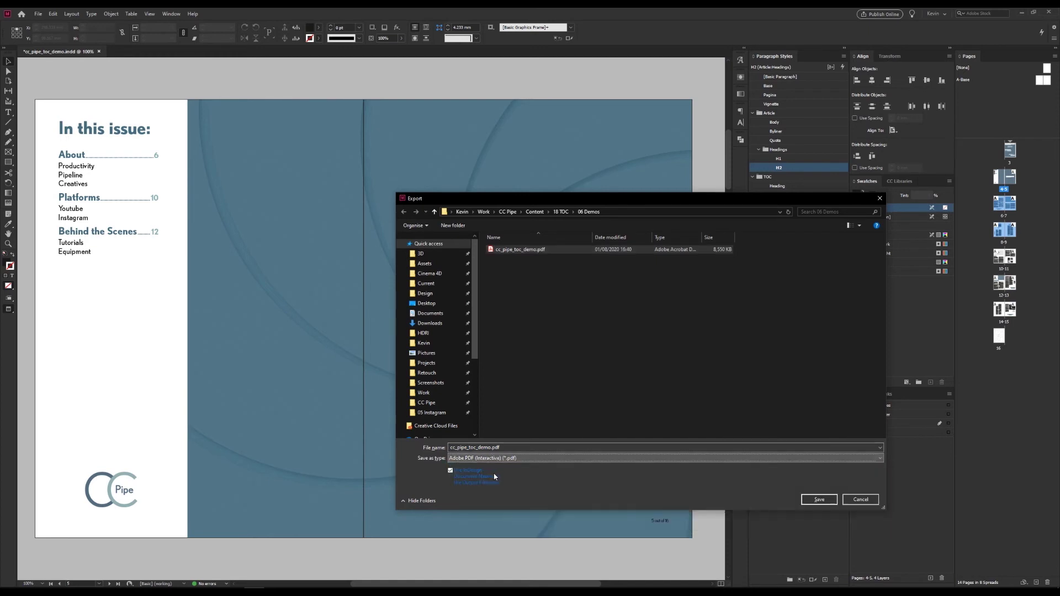
{"action": "left_click", "coordinate": [809, 501]}
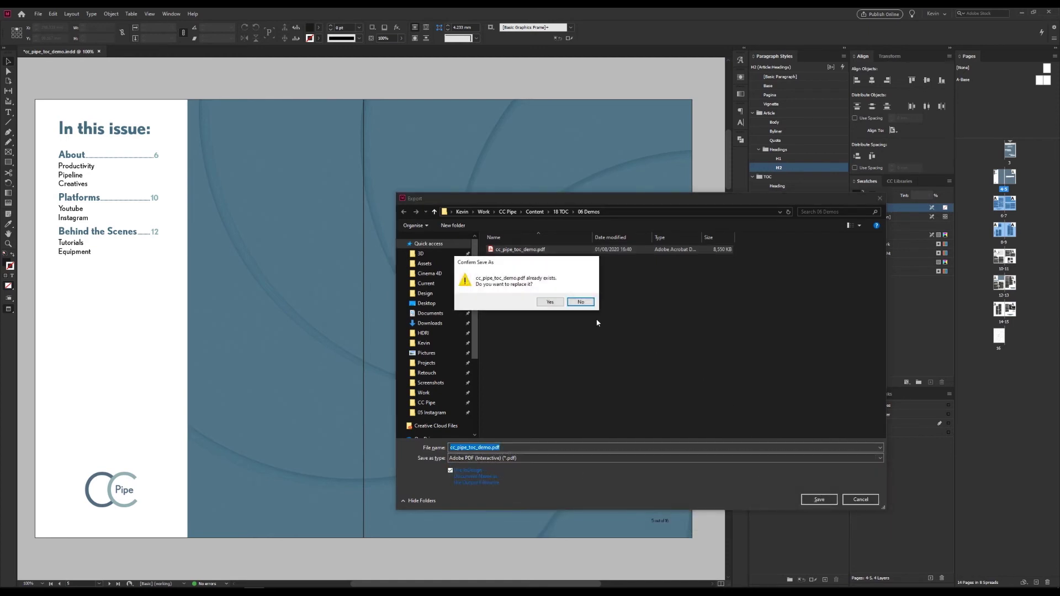
{"action": "left_click", "coordinate": [549, 301]}
{"action": "left_click", "coordinate": [596, 405]}
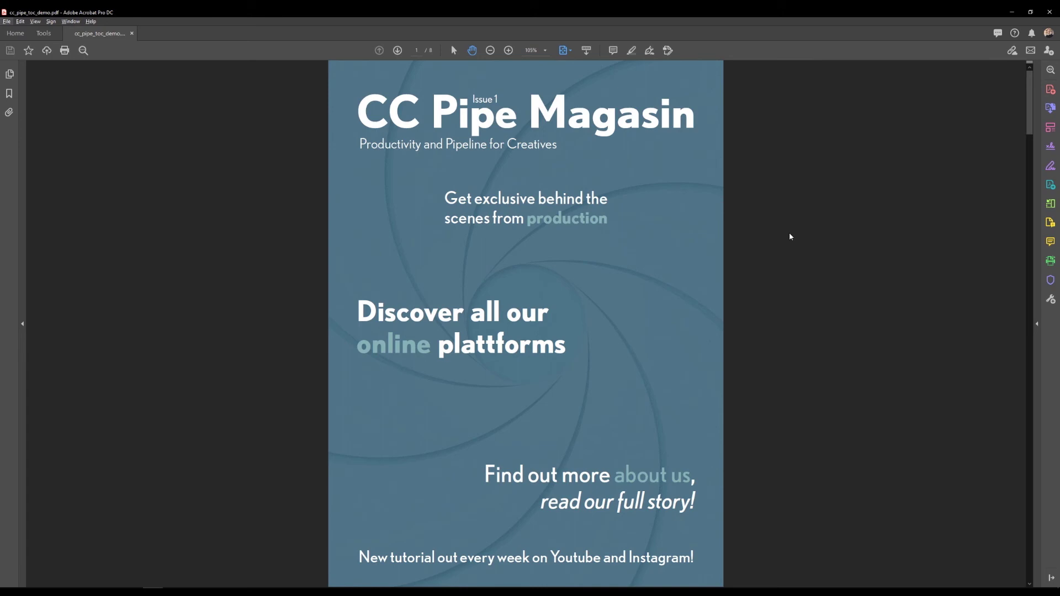
Scroll to the 'In this issue:' page and follow the About link to page 4
{"action": "scroll", "coordinate": [790, 237], "scroll_direction": "down", "scroll_amount": 3}
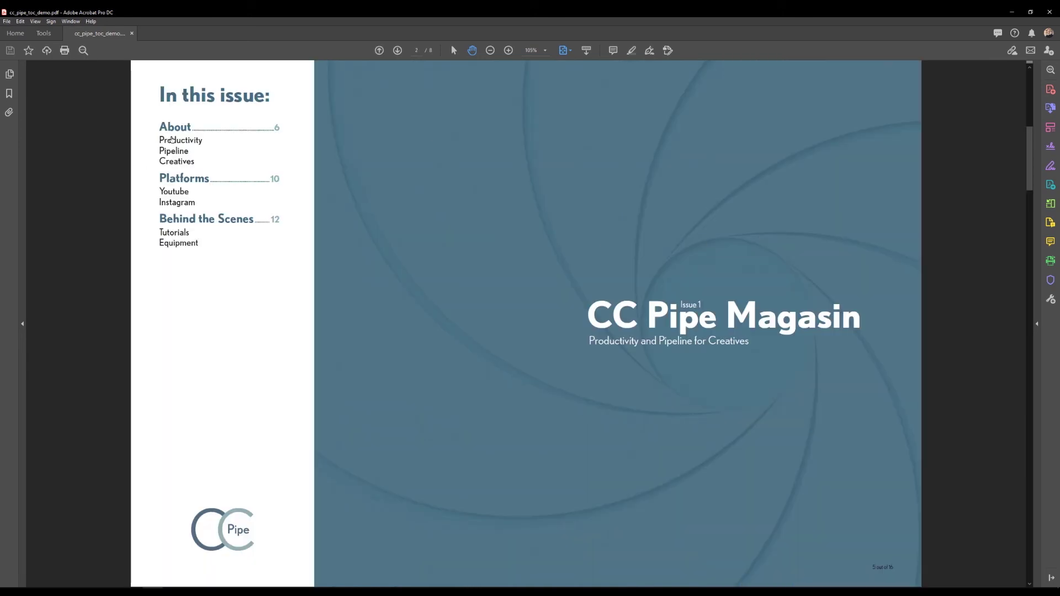
{"action": "left_click", "coordinate": [177, 161]}
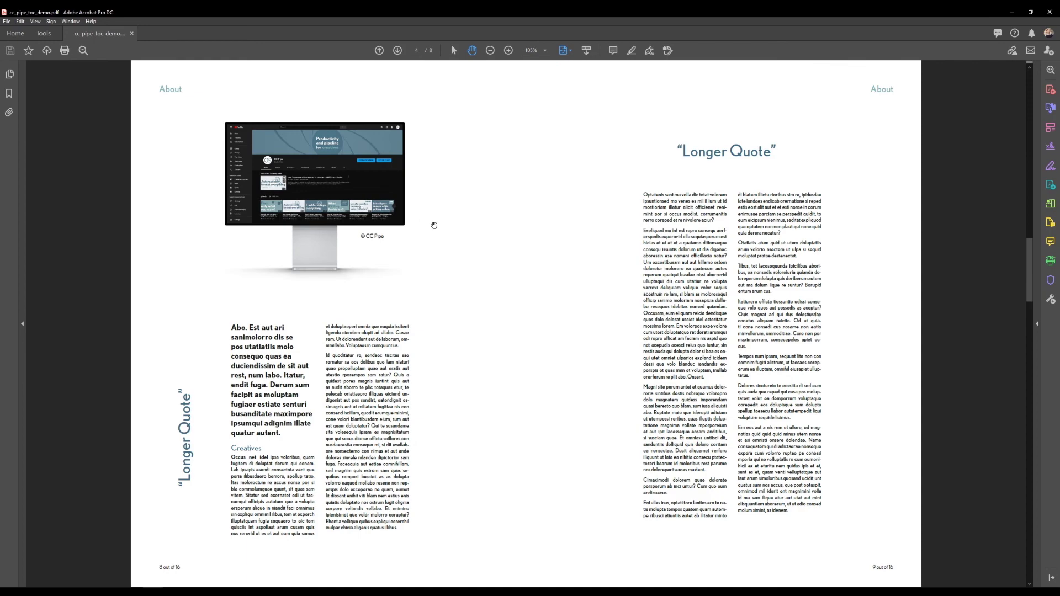